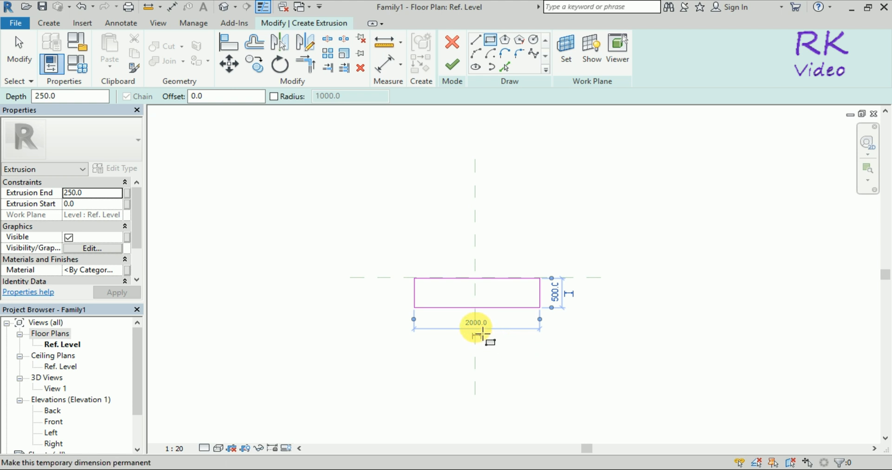
Step: Set the sketched rectangle's horizontal length to 500 and finish the extrusion sketch
click(475, 323)
text(500)
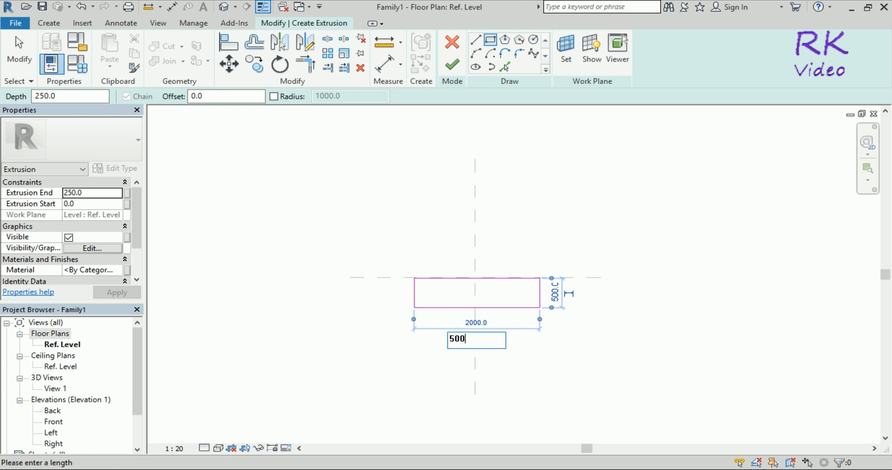
key(Return)
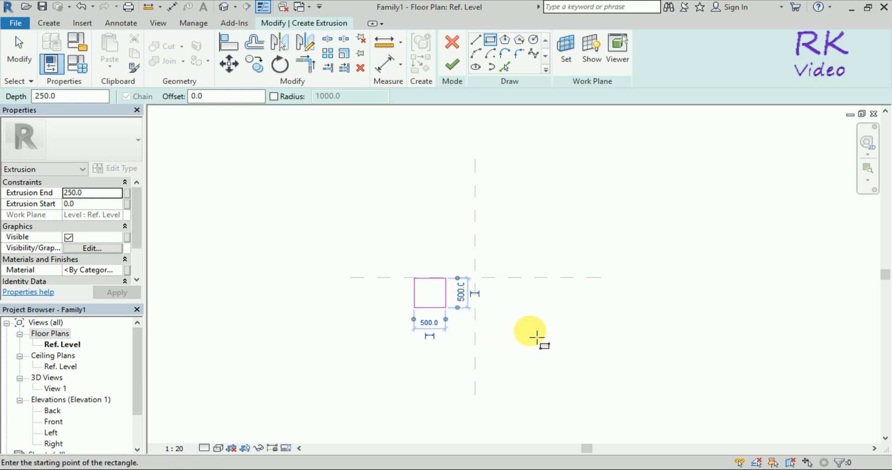
click(452, 65)
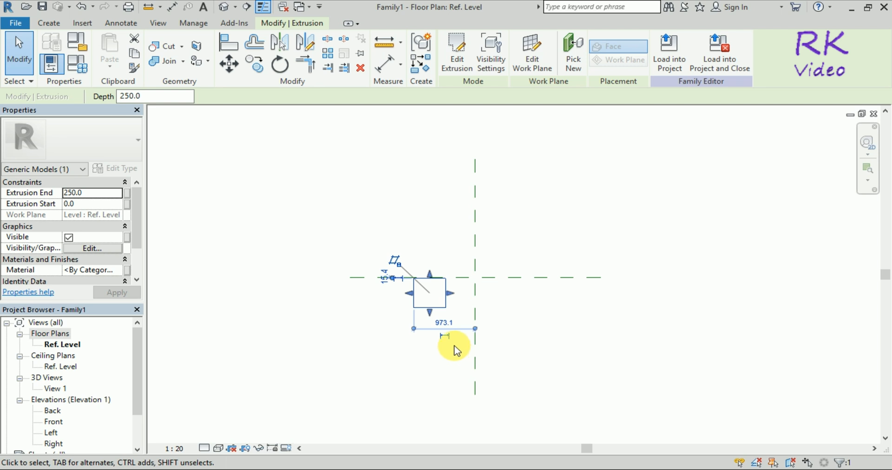
Step: Position the square extrusion so its left edge lies 250 from the vertical centre reference plane
click(442, 322)
text(2)
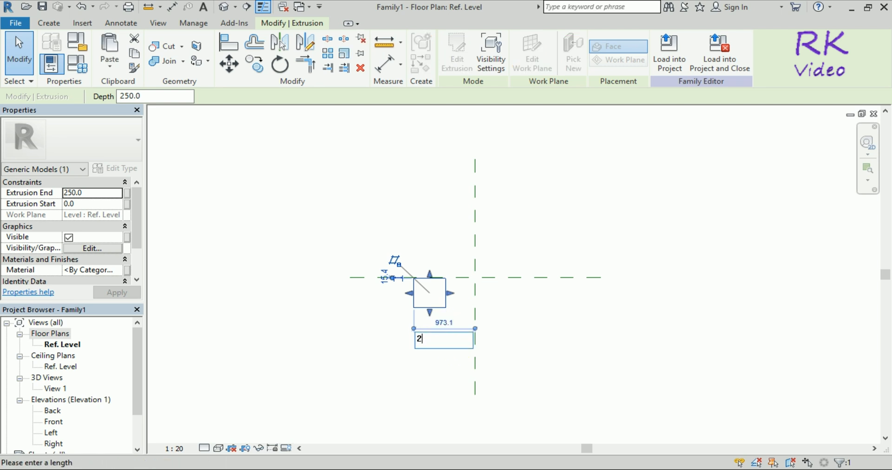
text(50)
key(Return)
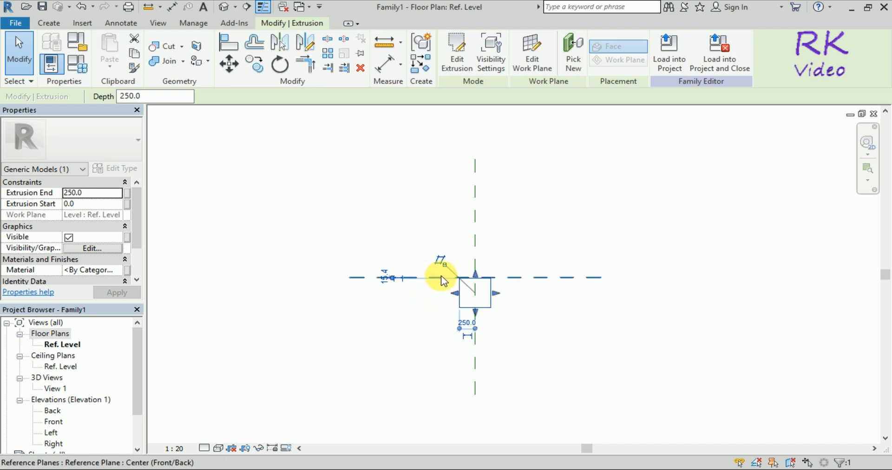
Step: Try to set the extrusion's upper edge 250 from the horizontal centre reference plane
click(383, 281)
text(25)
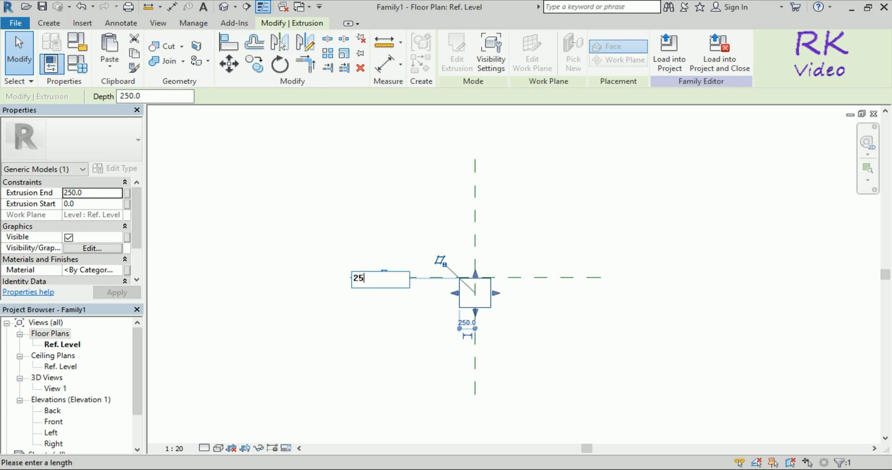
text(0)
key(Return)
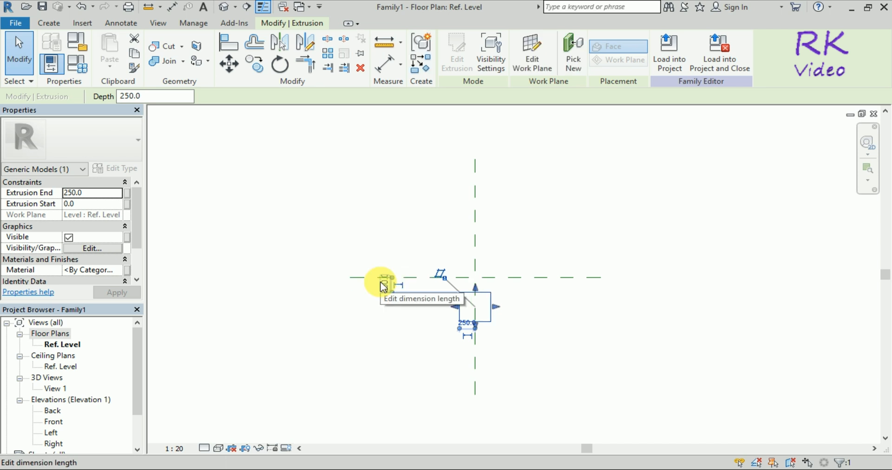
click(574, 358)
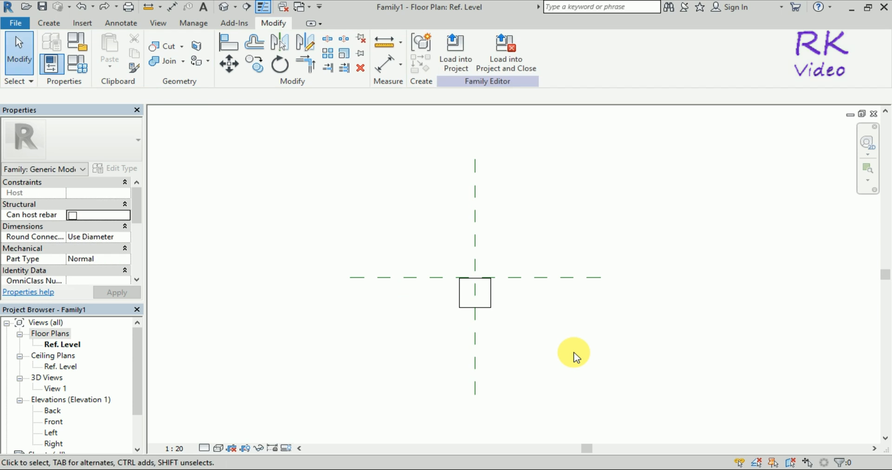
Step: Align the extrusion's upper edge with the horizontal reference plane, then set its lower edge 250 from that plane
click(491, 303)
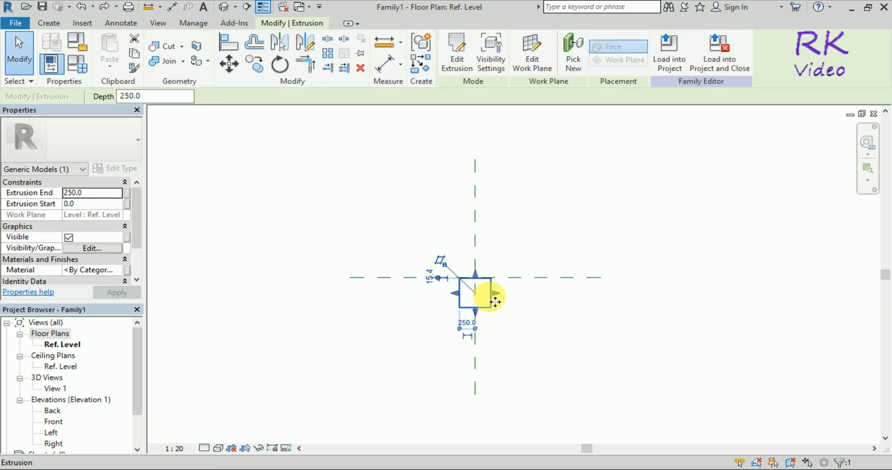
click(474, 274)
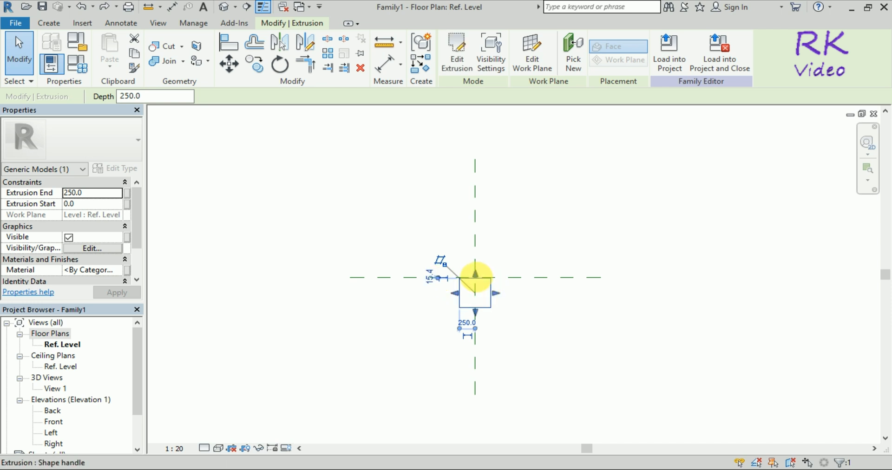
mouse_move(475, 273)
mouse_down()
mouse_move(477, 263)
mouse_move(482, 289)
mouse_move(478, 278)
mouse_up()
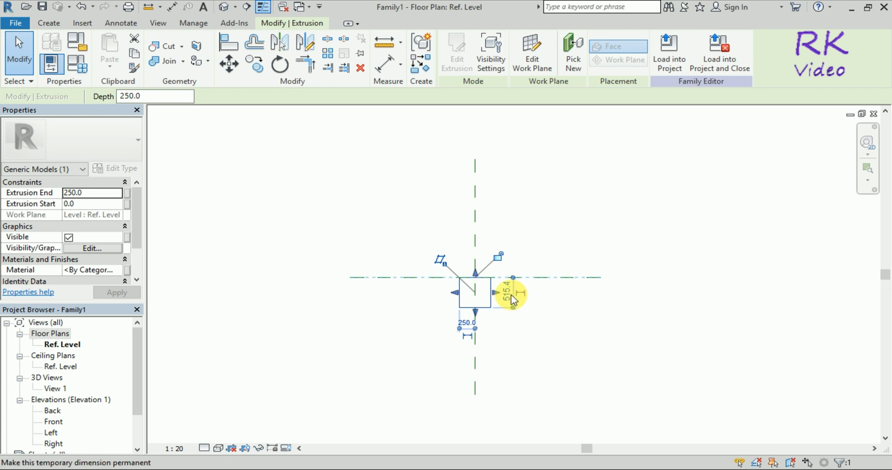
click(507, 291)
text(250)
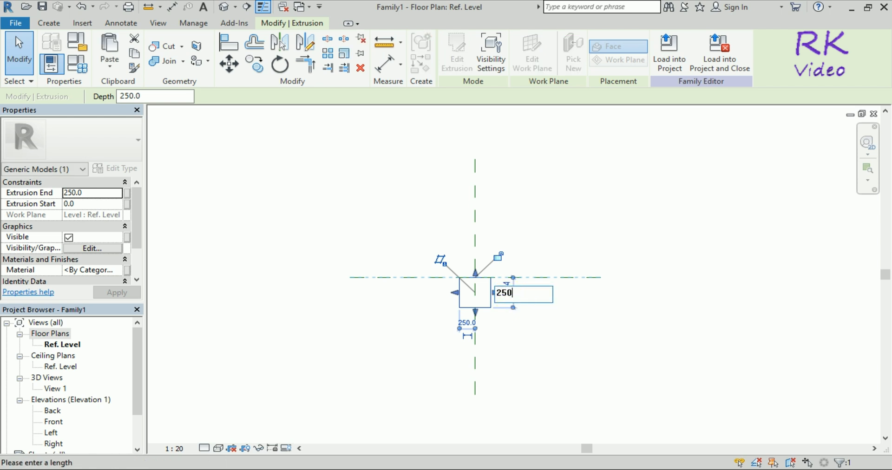
key(Return)
click(544, 319)
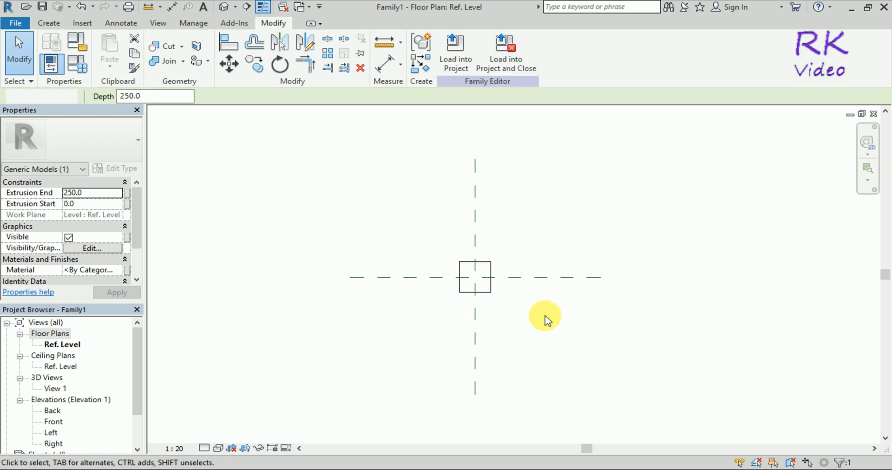
Step: Set the depth of the square extrusion to 100
scroll(491, 309, up, 2)
scroll(466, 278, up, 5)
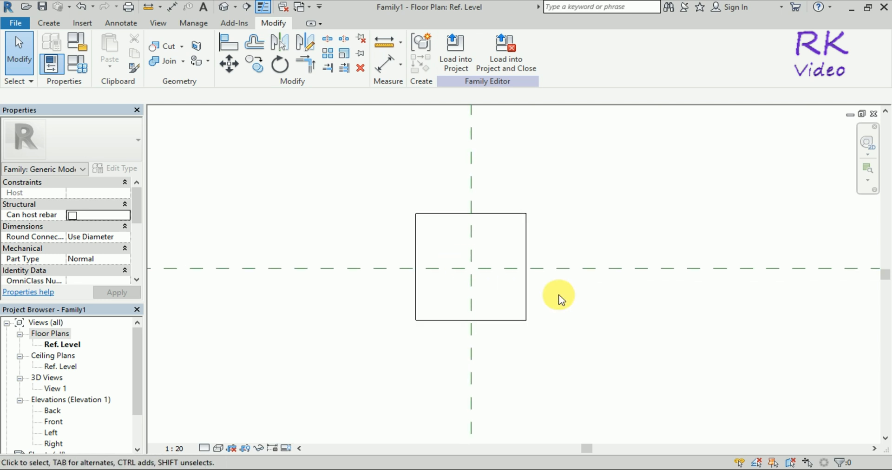
scroll(457, 258, up, 2)
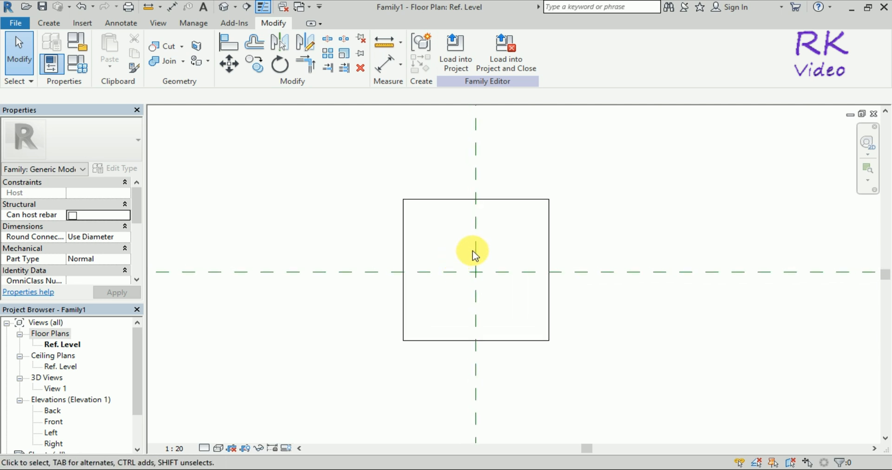
click(550, 291)
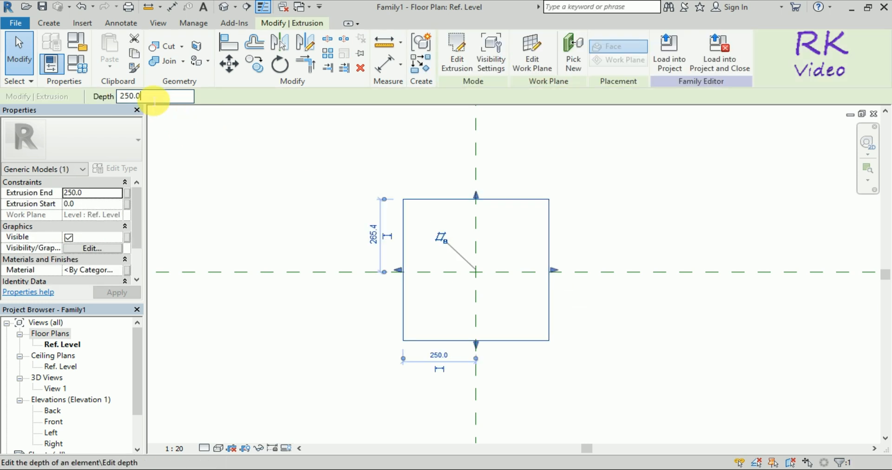
double_click(128, 98)
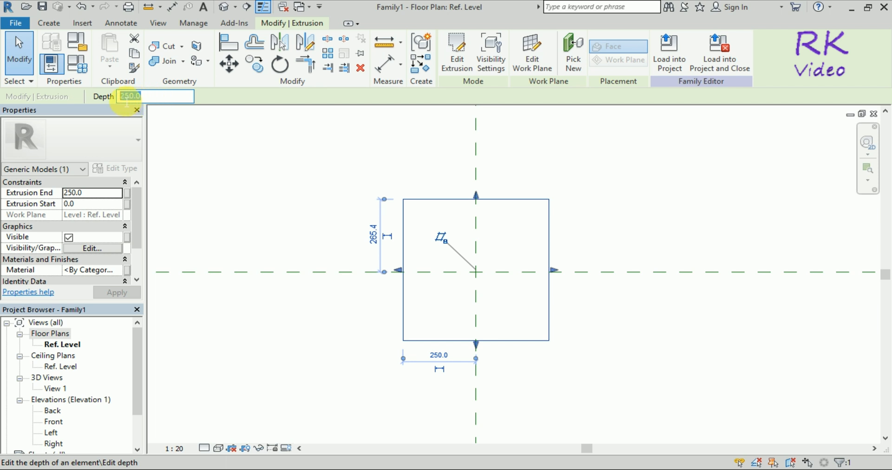
text(100)
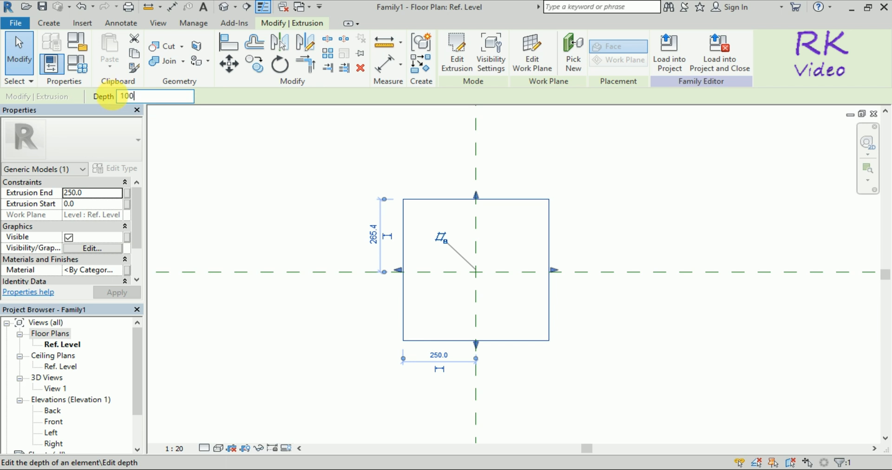
key(Return)
click(629, 186)
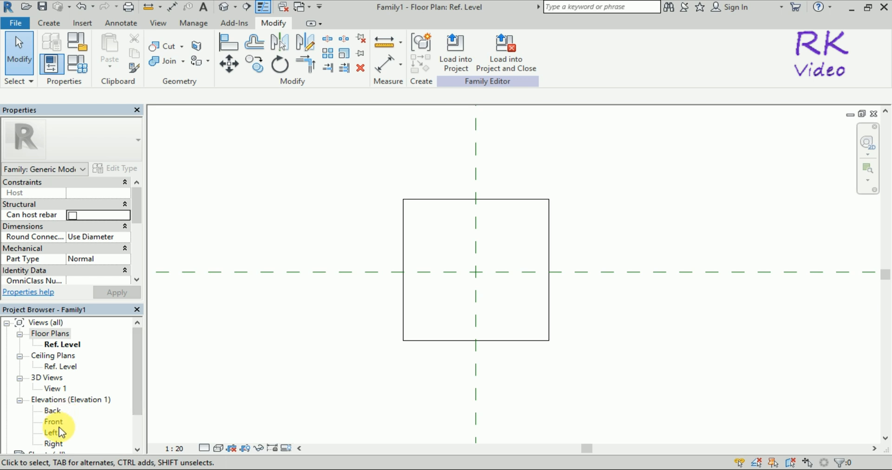
Step: Open the Left elevation view and fit the extrusion in it
scroll(124, 395, down, 1)
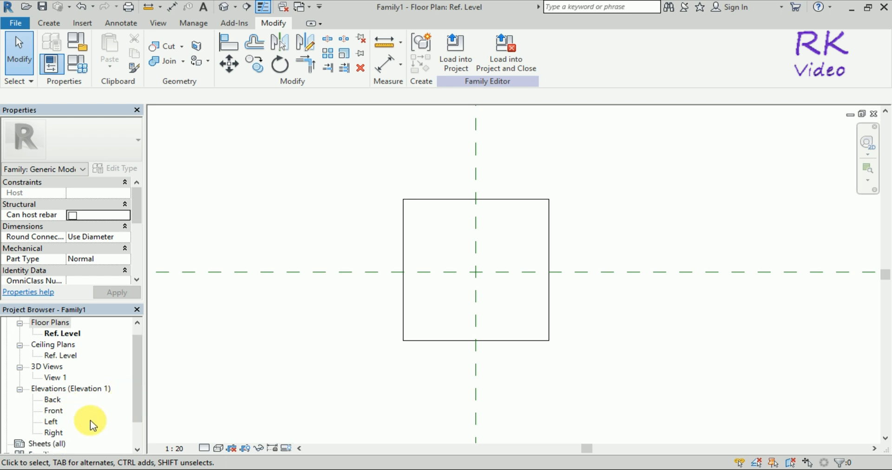
double_click(54, 423)
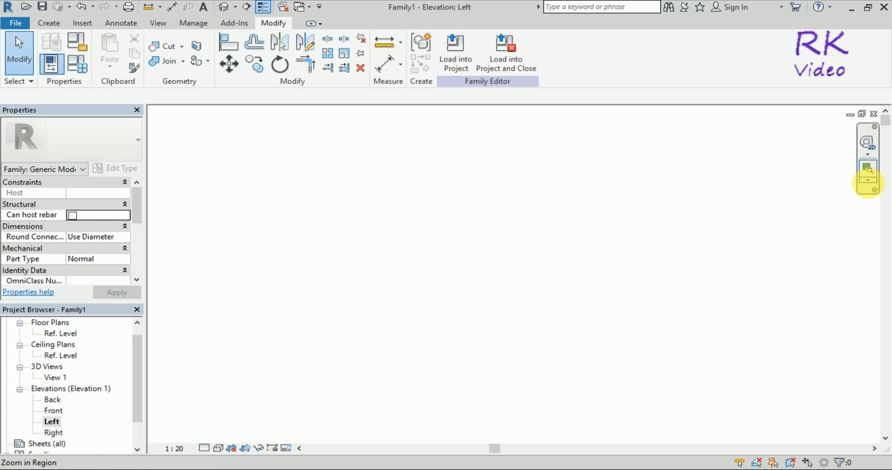
click(869, 181)
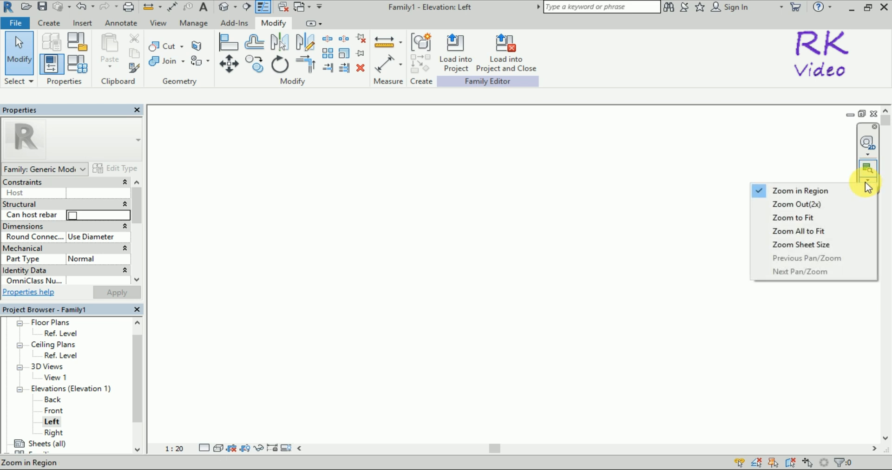
click(806, 217)
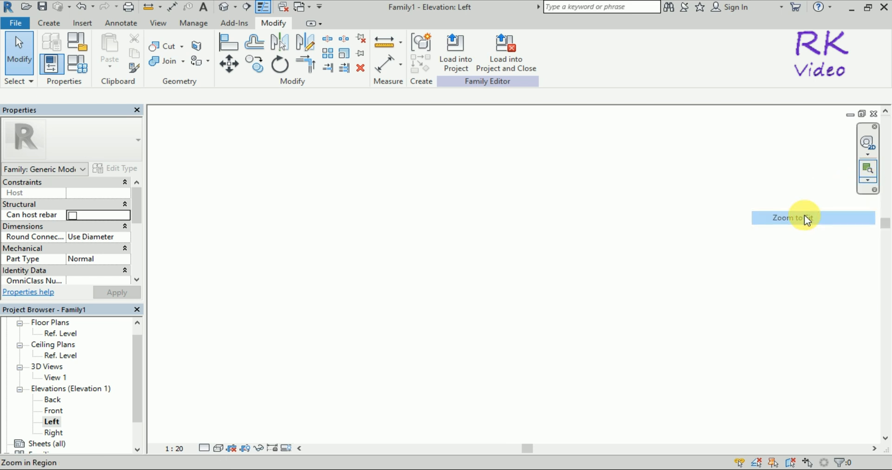
drag(496, 380, 444, 367)
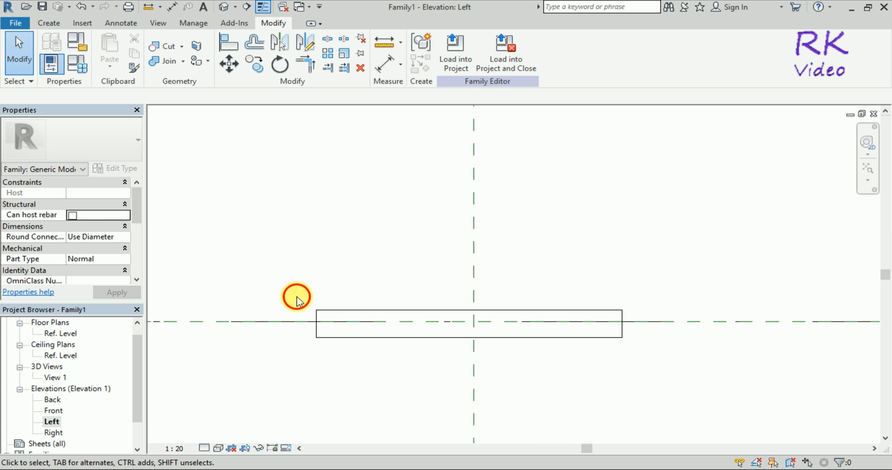
drag(291, 292, 645, 359)
click(646, 360)
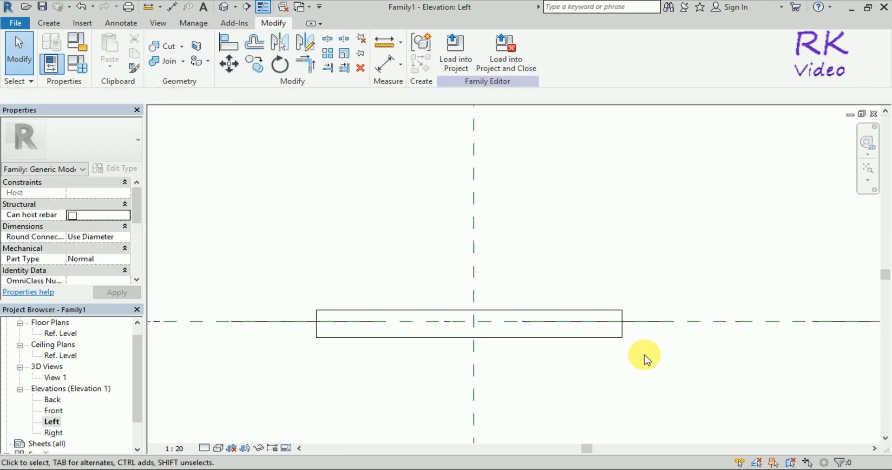
Step: Set the extrusion's Extrusion Start constraint to 25 and apply it
click(623, 341)
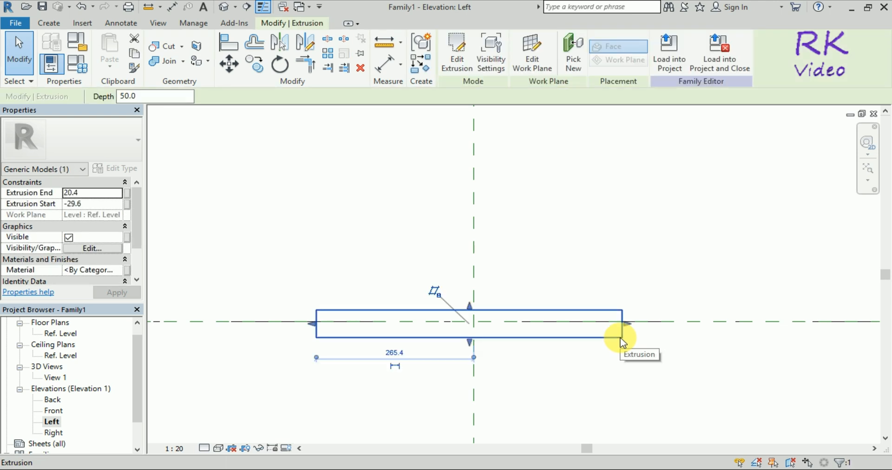
click(85, 203)
scroll(138, 245, down, 2)
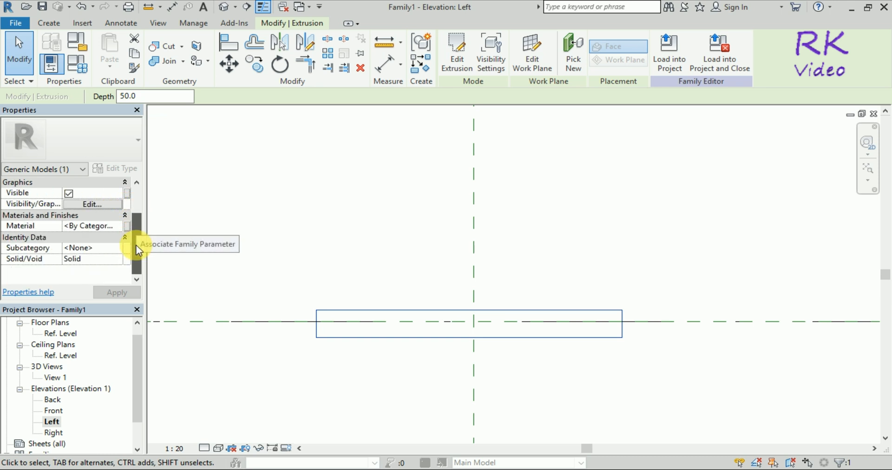
scroll(134, 194, up, 2)
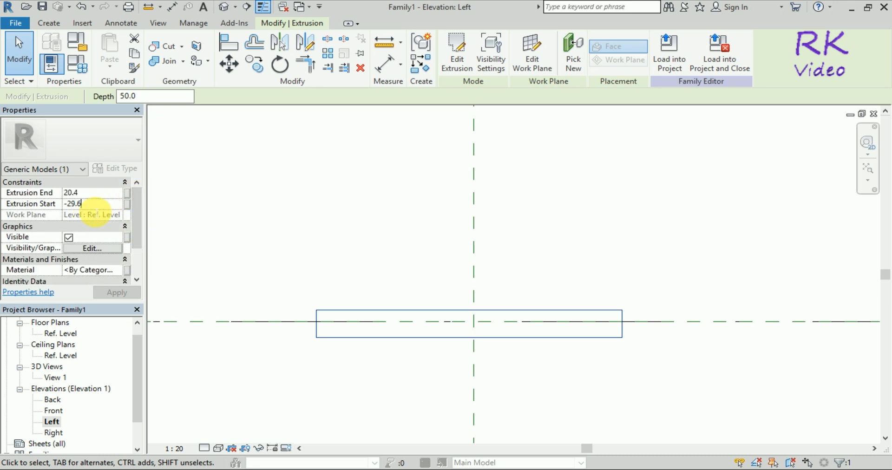
drag(83, 205, 60, 209)
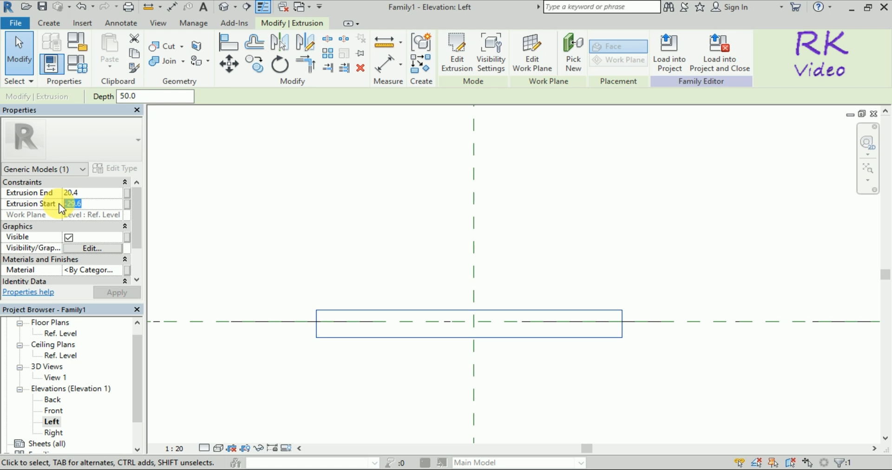
text(25)
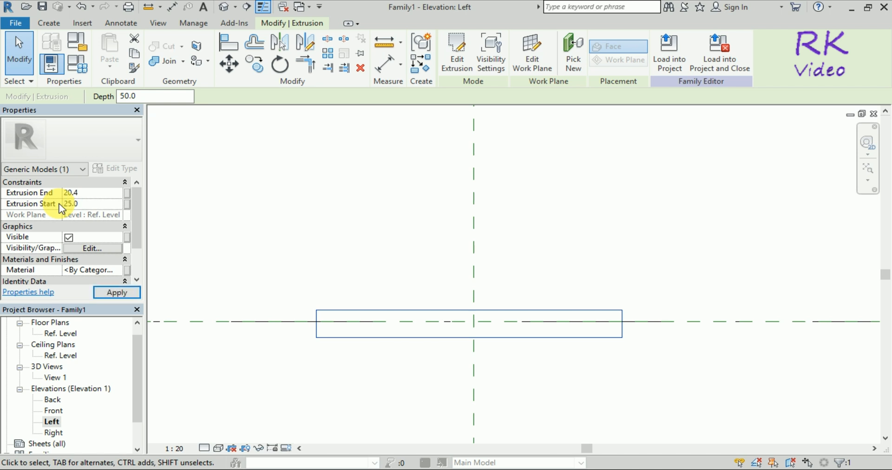
click(117, 292)
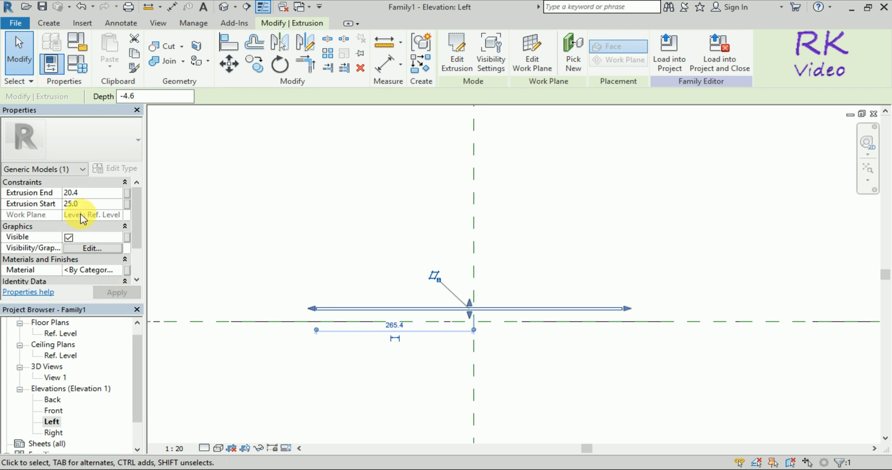
Step: Try to set the extrusion's Extrusion End constraint to 25 as well
click(93, 194)
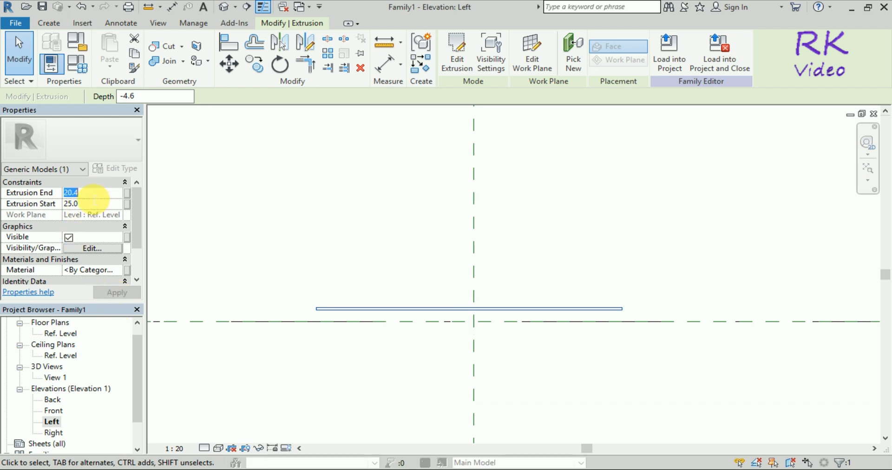
text(25.)
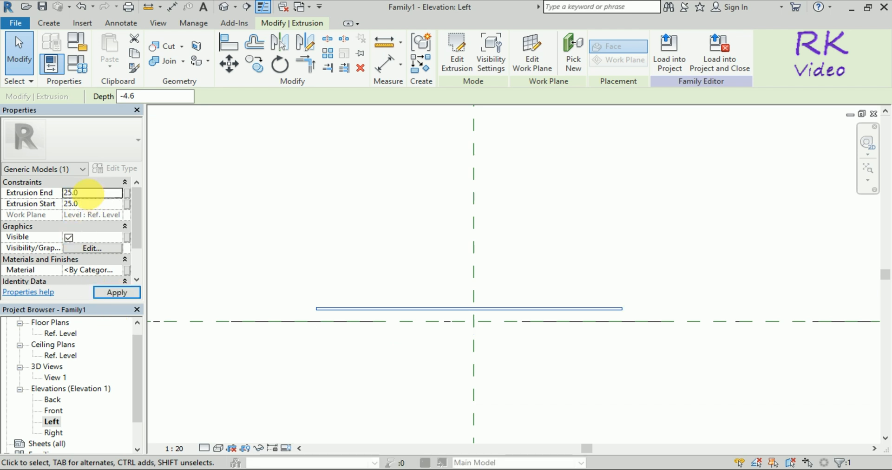
click(117, 292)
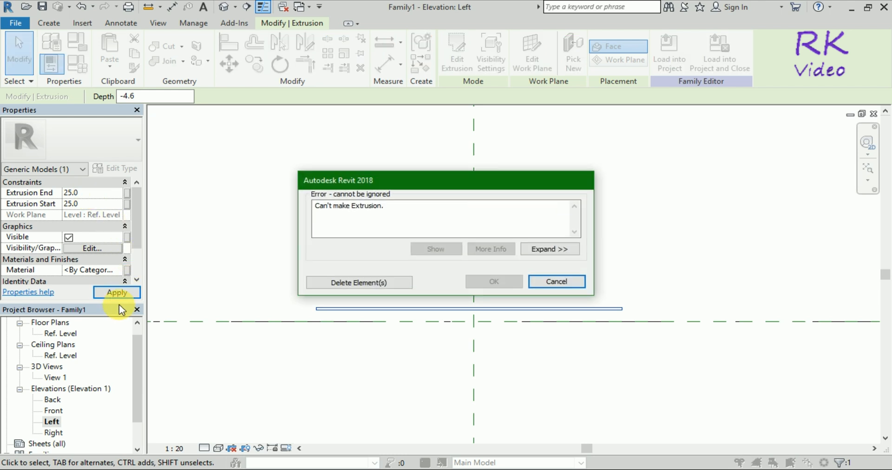
click(539, 282)
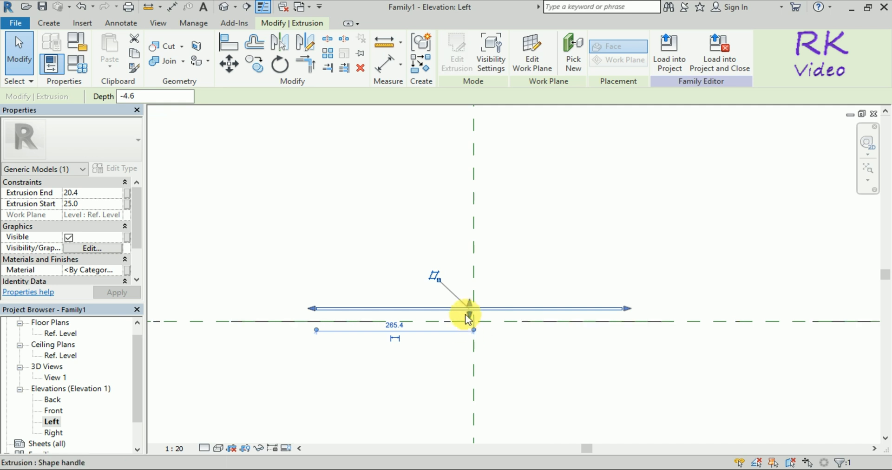
Step: Stretch the plate's lower face to about -23.1 and its upper face to about 23.2 with the shape handles
drag(468, 315, 483, 342)
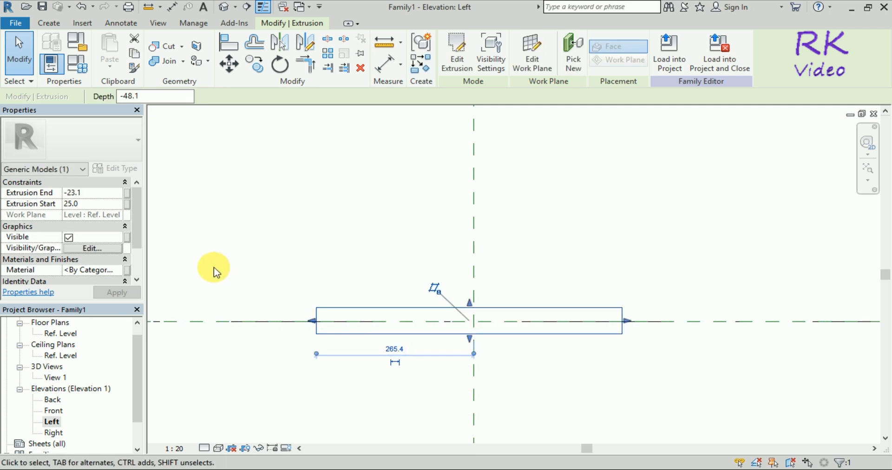
drag(470, 302, 479, 316)
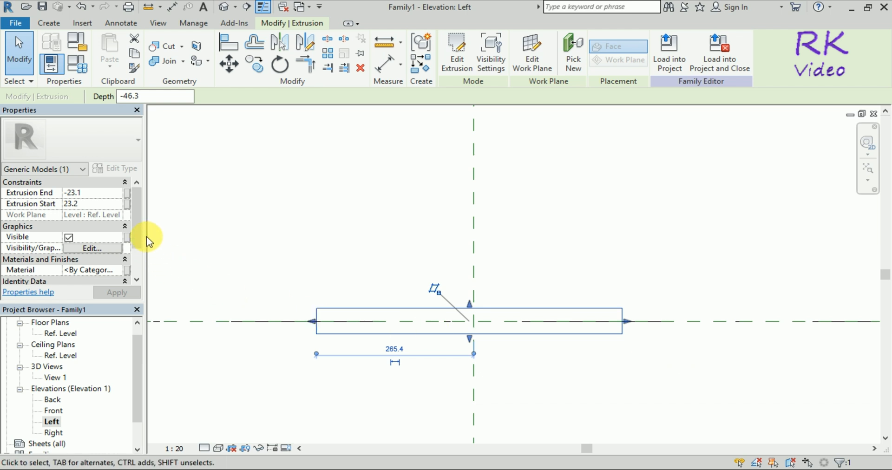
drag(135, 230, 139, 213)
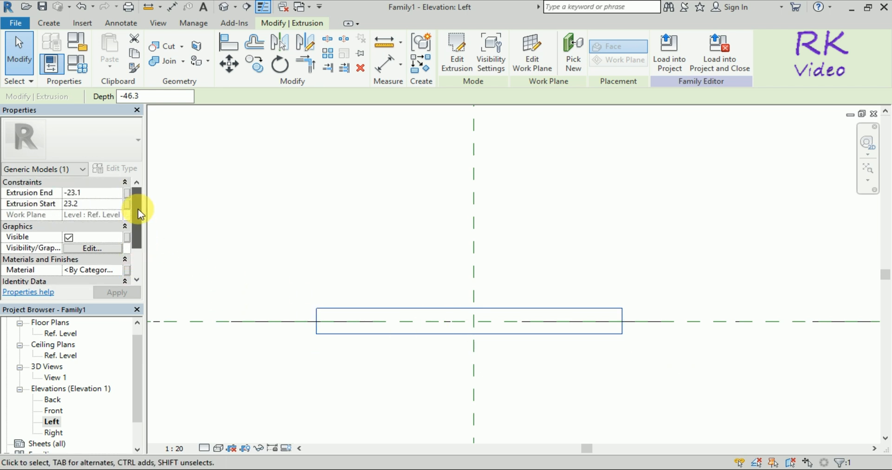
Step: Set the plate's Extrusion End to -25 and Extrusion Start to 25, then deselect it
click(98, 194)
click(43, 197)
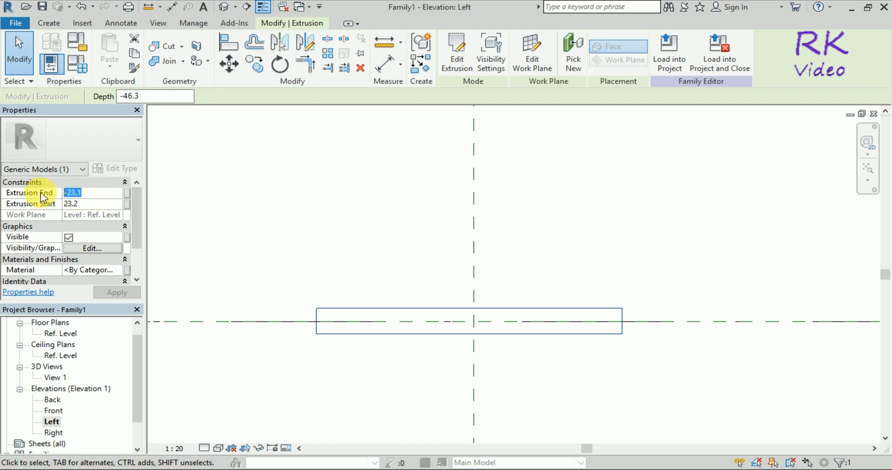
text(-25)
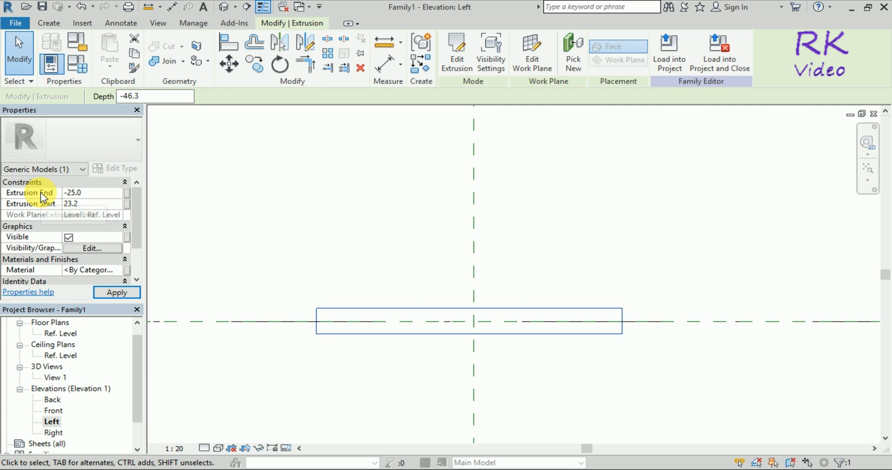
click(100, 206)
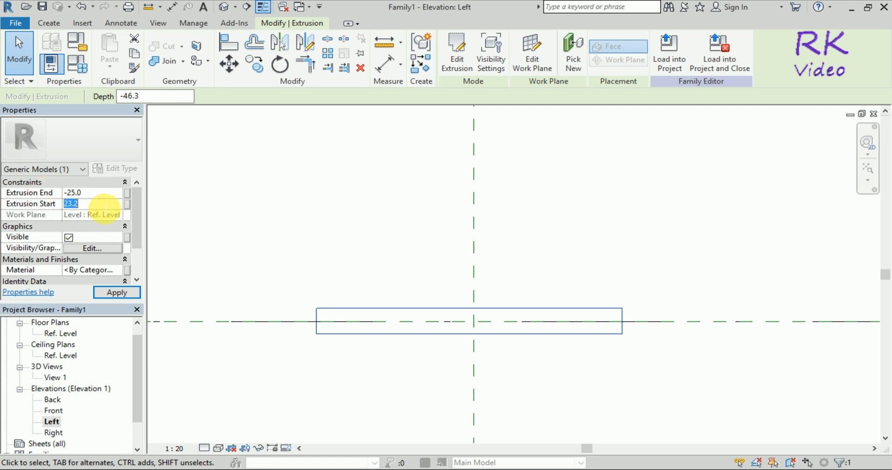
text(25)
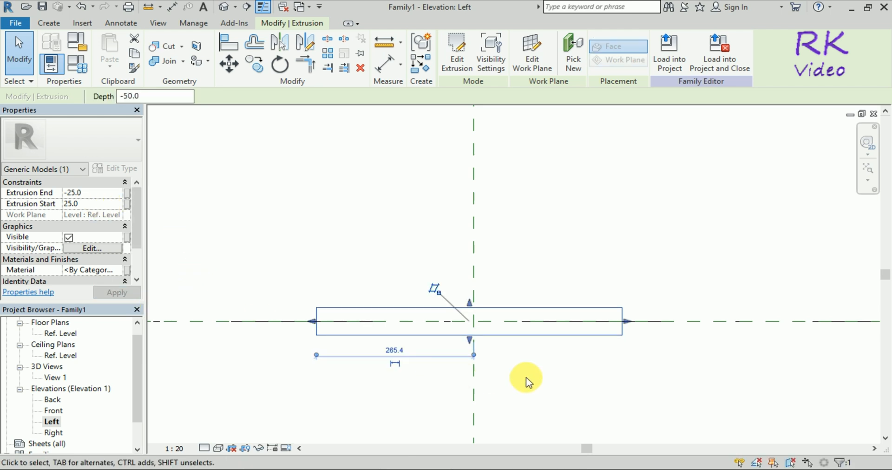
click(577, 384)
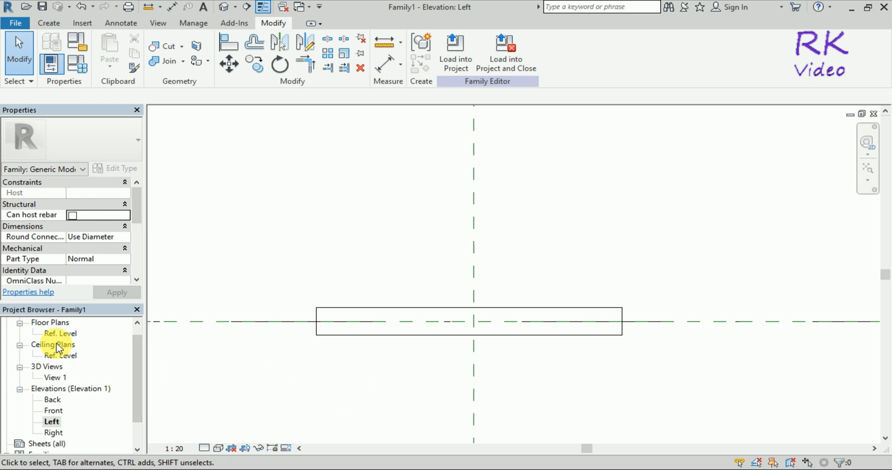
Step: Open the Ref. Level floor plan view
double_click(60, 323)
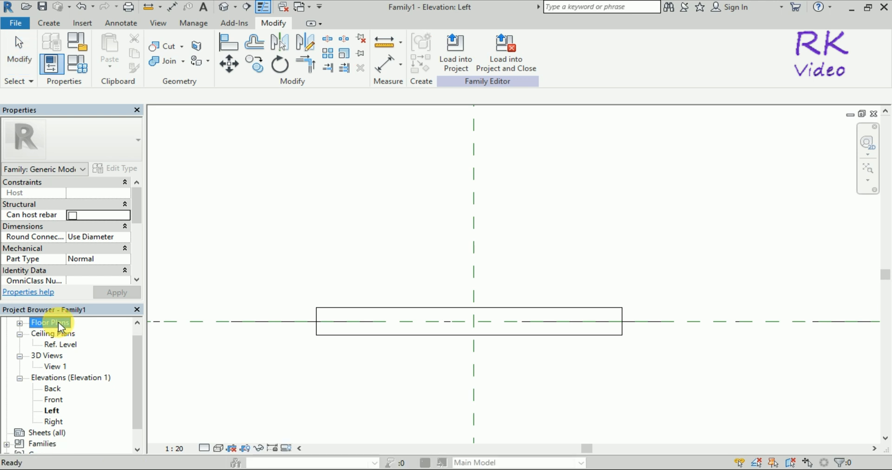
click(20, 322)
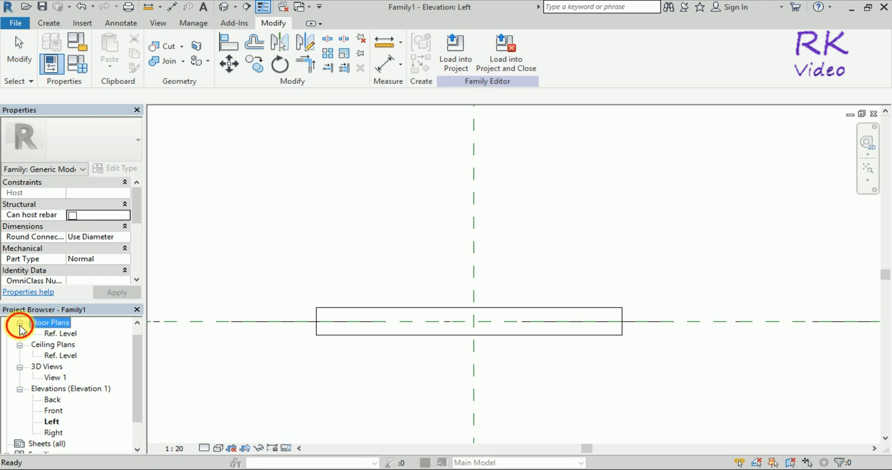
double_click(60, 336)
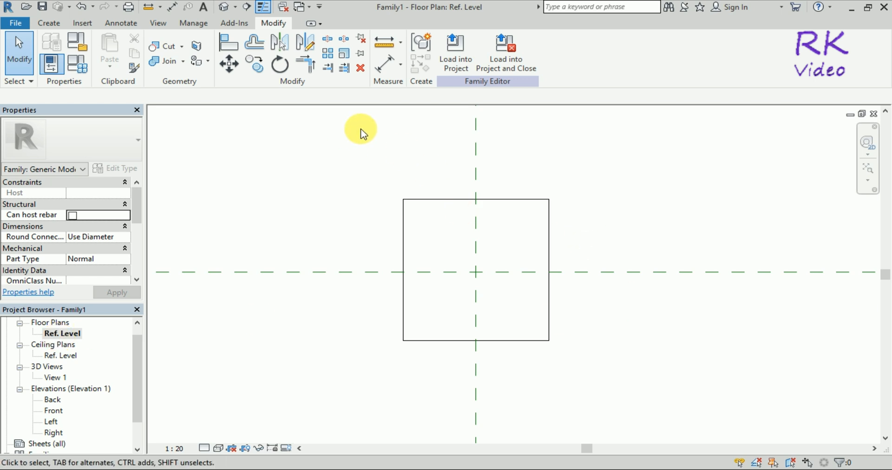
Step: Start a new extrusion and sketch a rectangle about 60 by 60 inside the plate from its upper-left corner
click(51, 29)
click(114, 47)
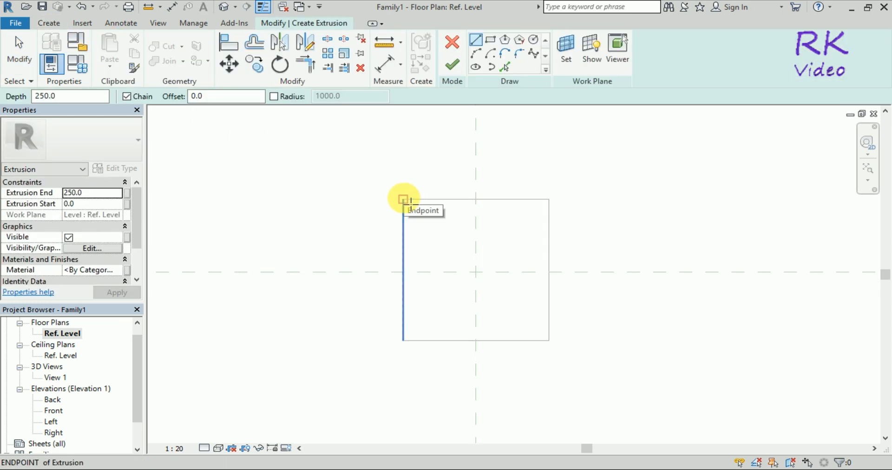
click(403, 199)
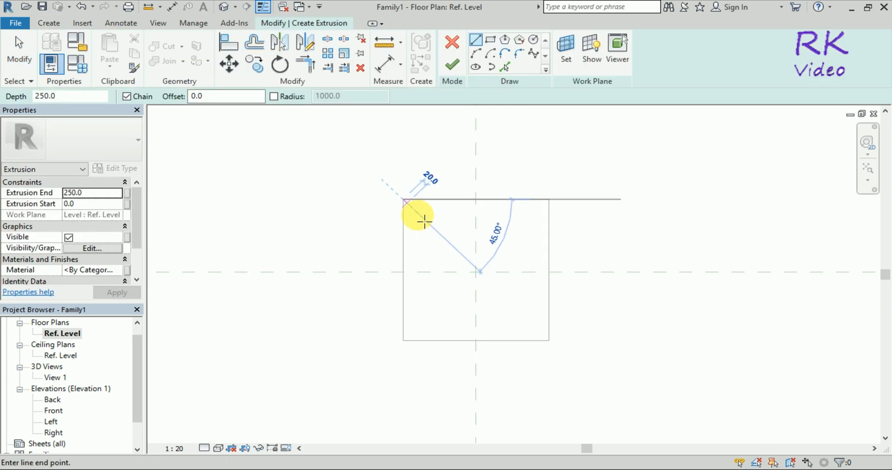
click(490, 39)
click(403, 200)
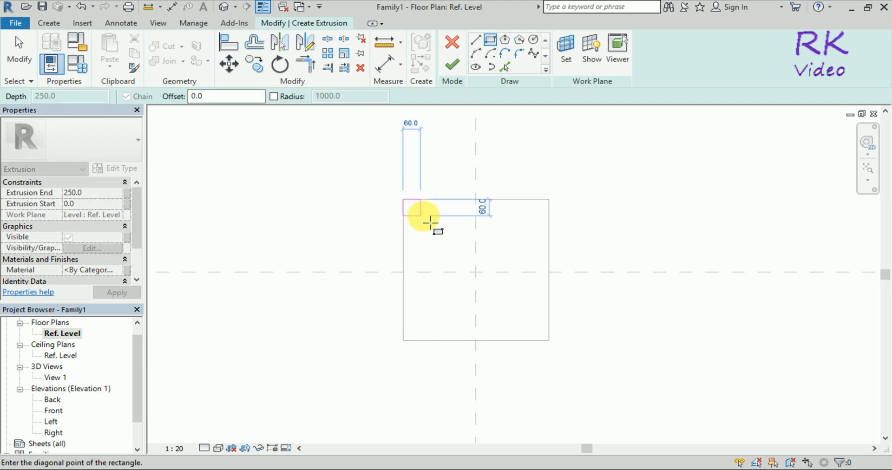
click(428, 221)
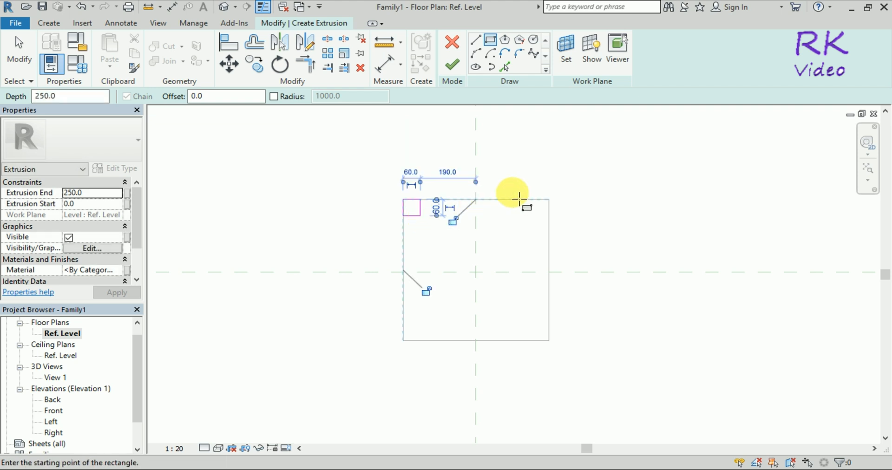
Step: Set the sketched rectangle's width and height to 50 and finish the extrusion
click(409, 172)
text(50)
key(Return)
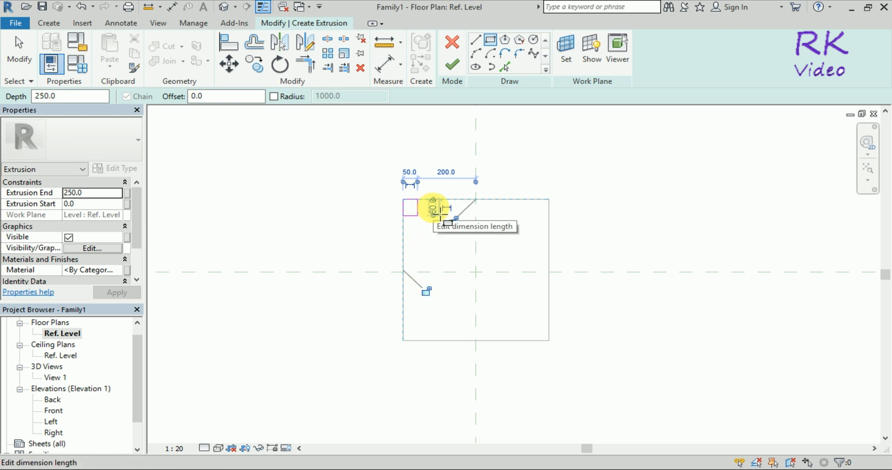
click(433, 209)
text(50)
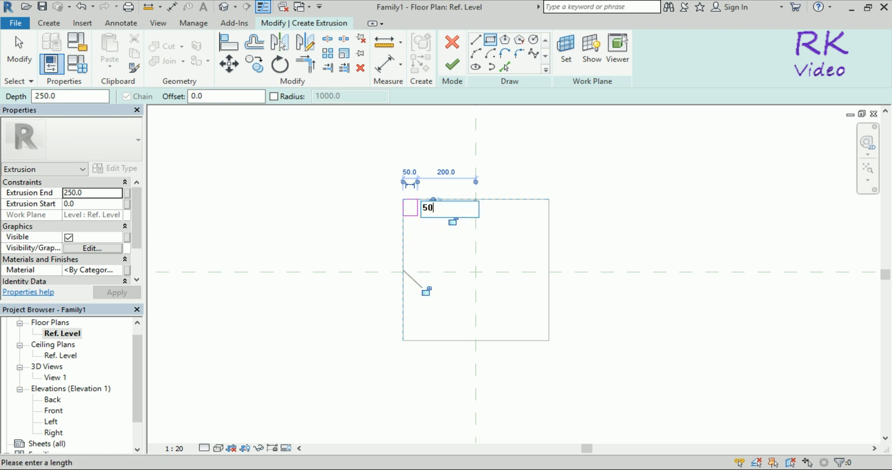
key(Return)
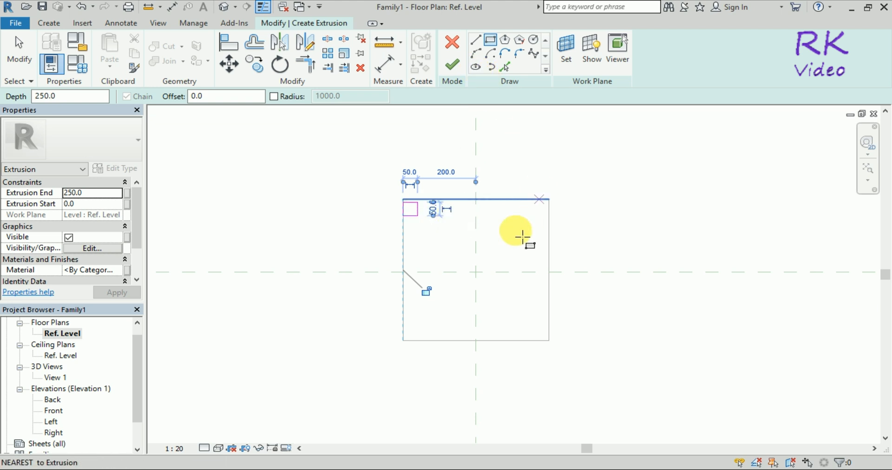
scroll(425, 204, up, 5)
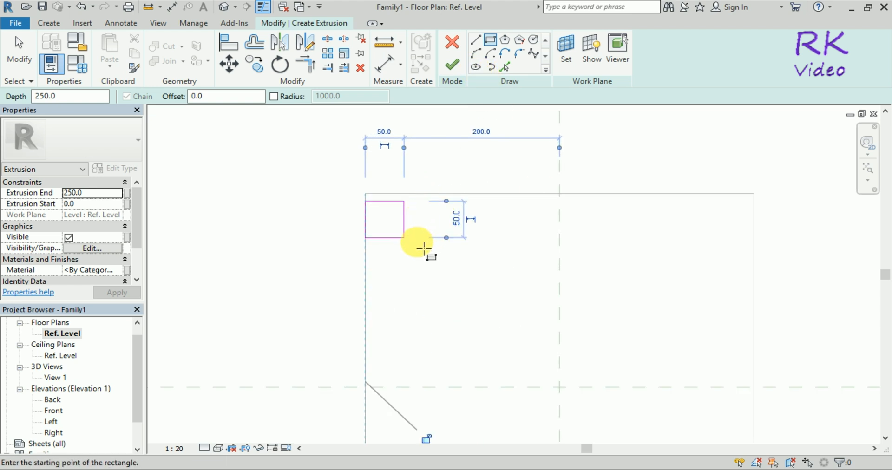
click(449, 65)
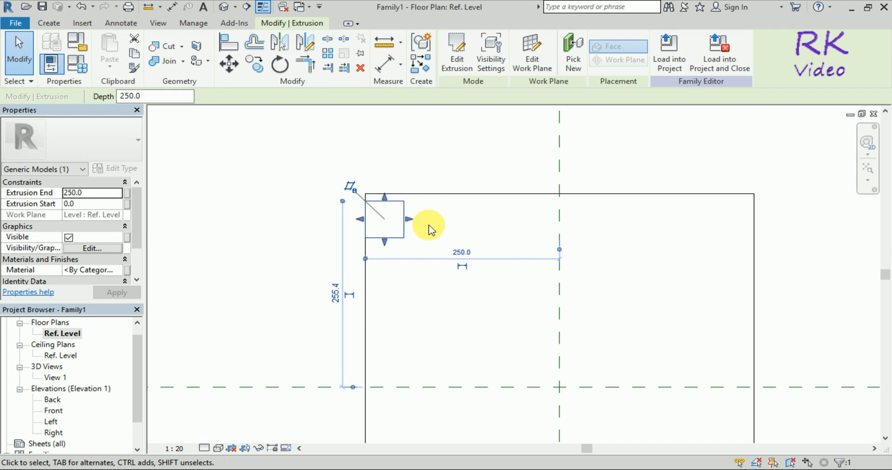
Step: Move the small square extrusion so its upper-left corner coincides with the plate's upper-left corner
click(227, 64)
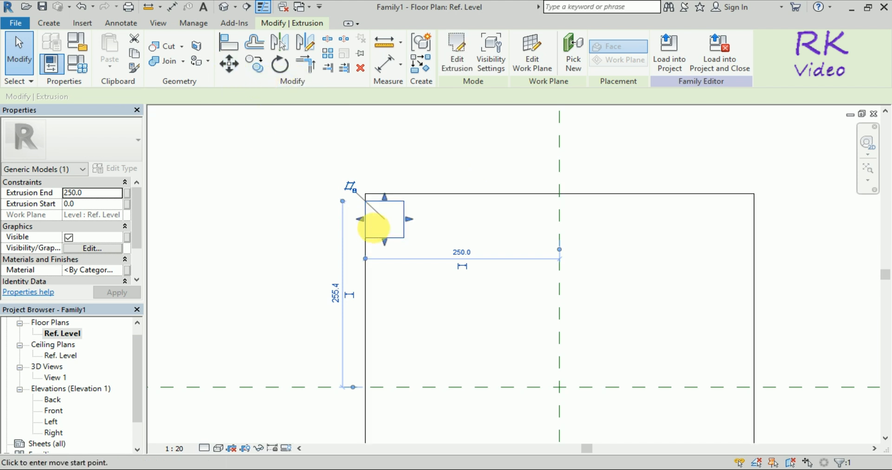
click(365, 201)
click(365, 194)
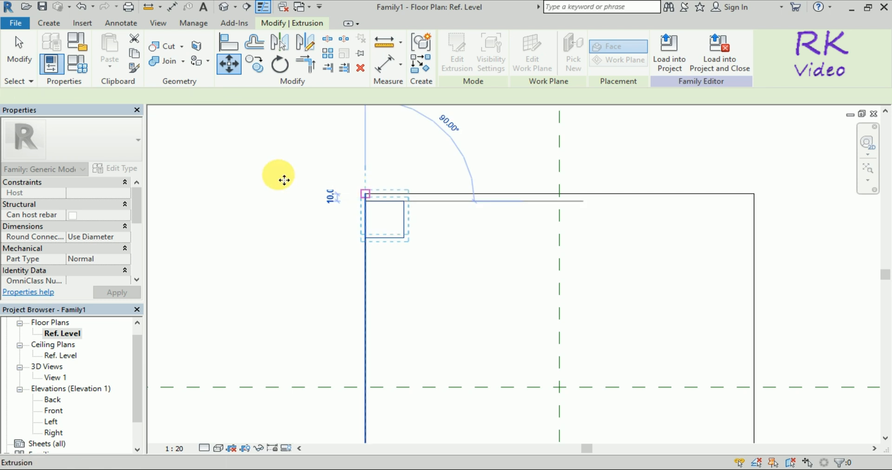
click(302, 178)
scroll(338, 167, down, 1)
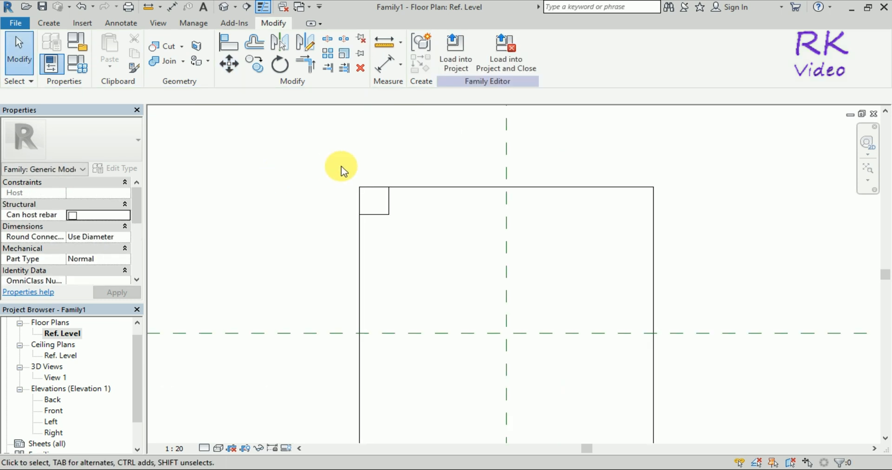
Step: Copy the small square extrusion from its lower-left corner to the plate's lower-left corner
click(379, 215)
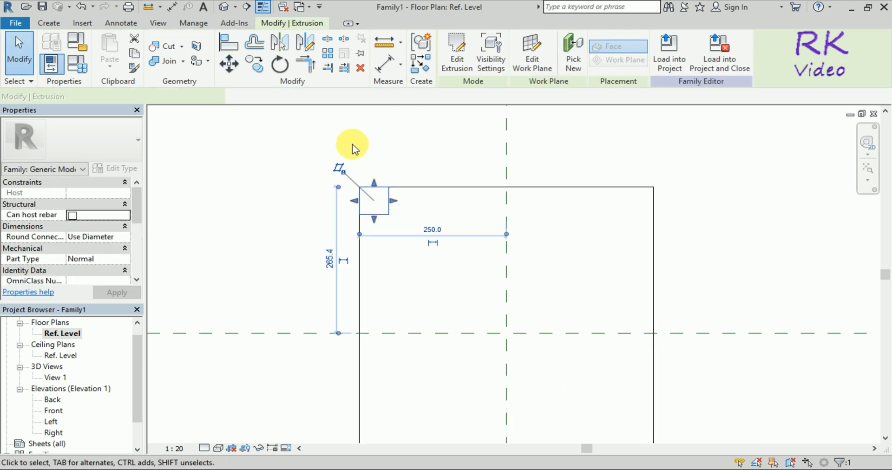
click(255, 64)
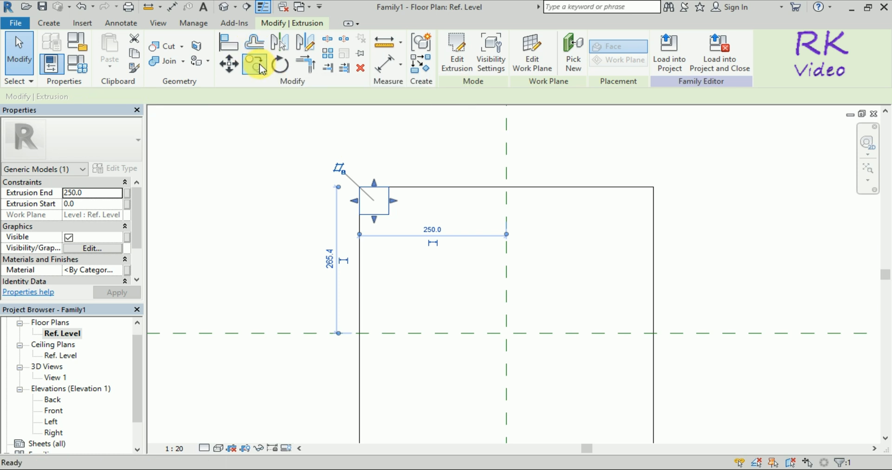
scroll(362, 187, down, 1)
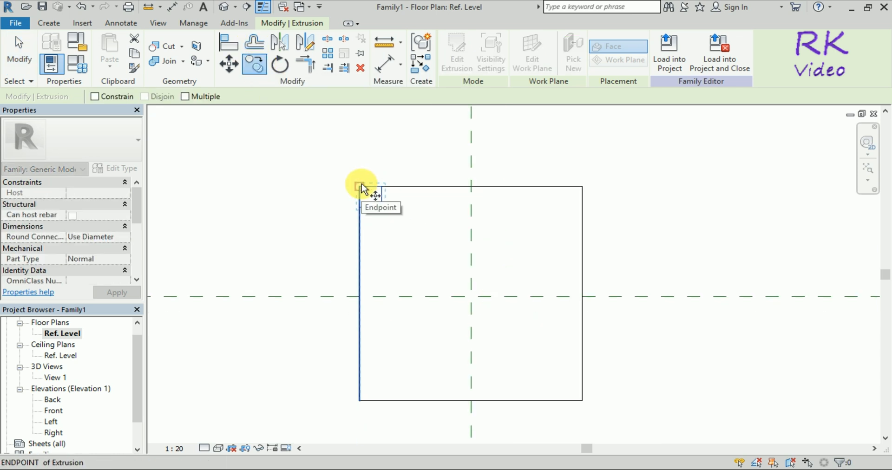
click(359, 188)
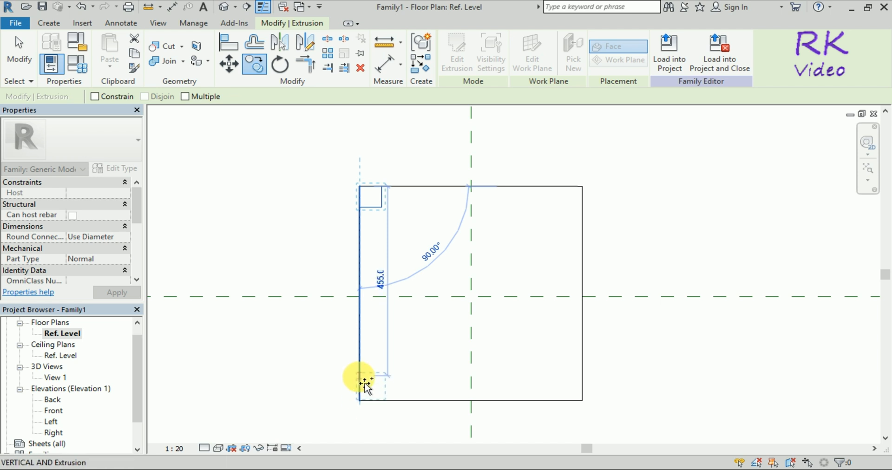
key(Escape)
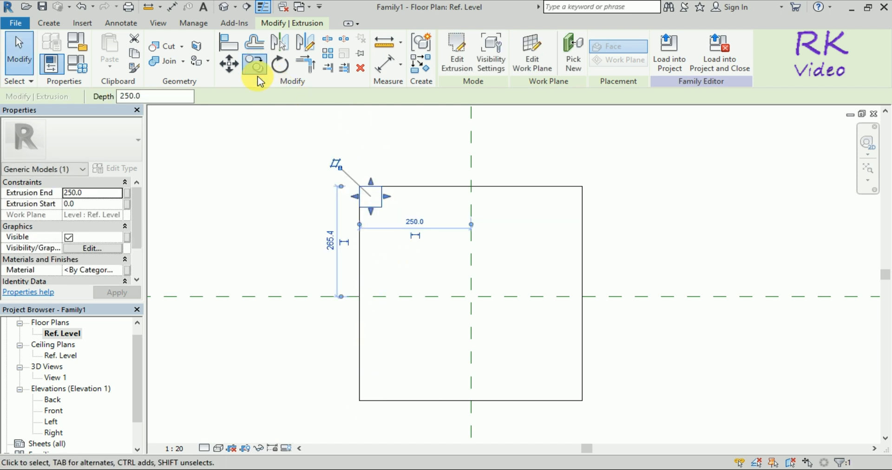
click(255, 73)
click(360, 208)
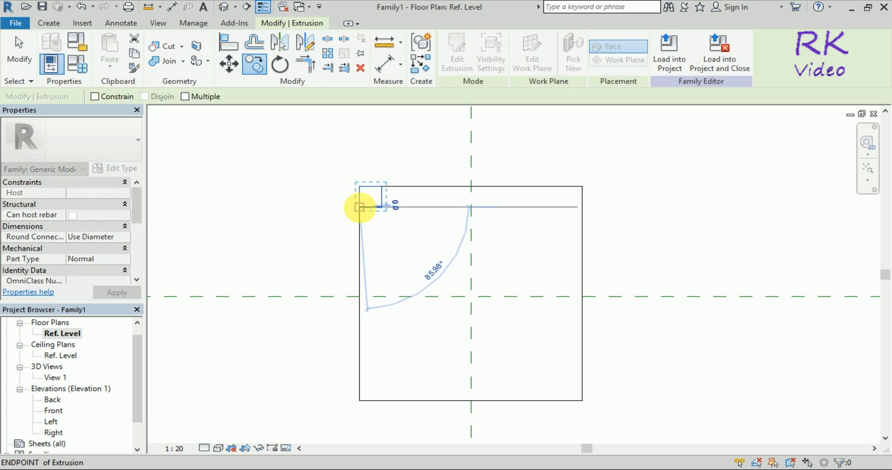
click(360, 400)
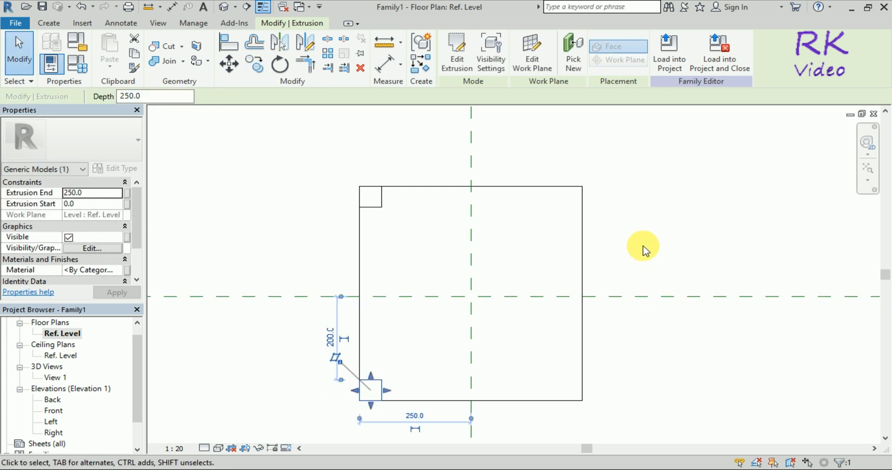
Step: Mirror both small square extrusions as copies about an axis drawn along the plate's vertical centre line
ctrl+click(399, 214)
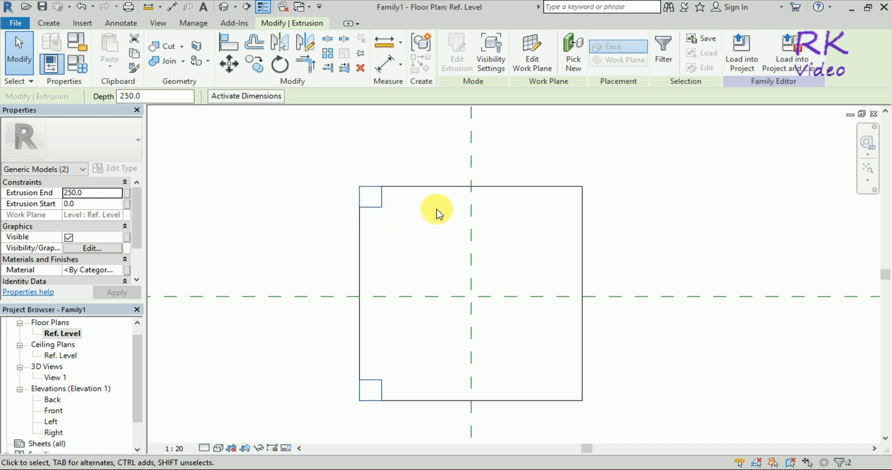
click(308, 45)
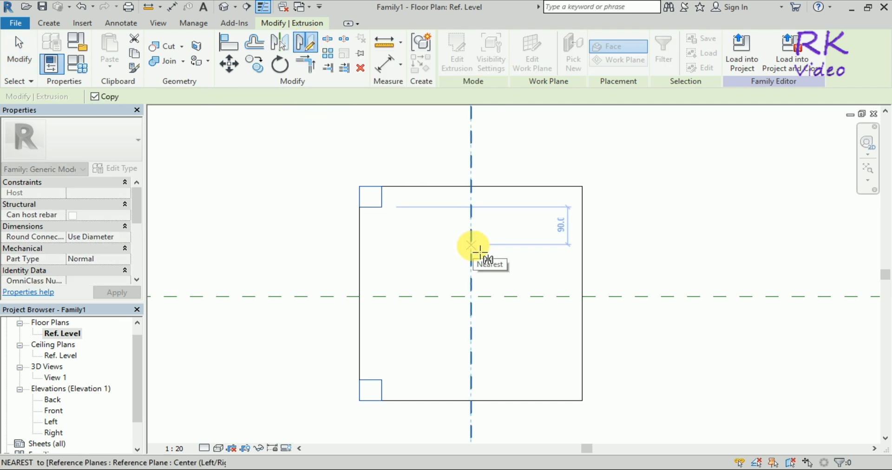
click(470, 186)
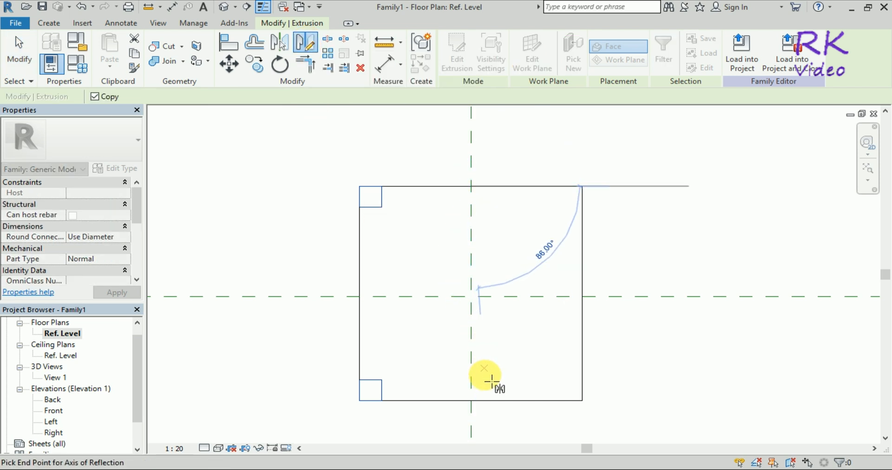
click(471, 400)
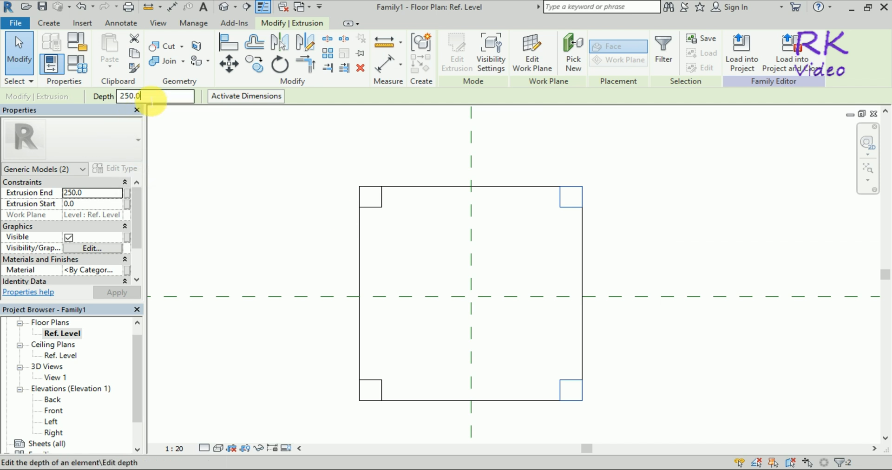
Step: Set the depth of the two mirrored corner extrusions on the plate's right side to 1000
drag(142, 96, 113, 100)
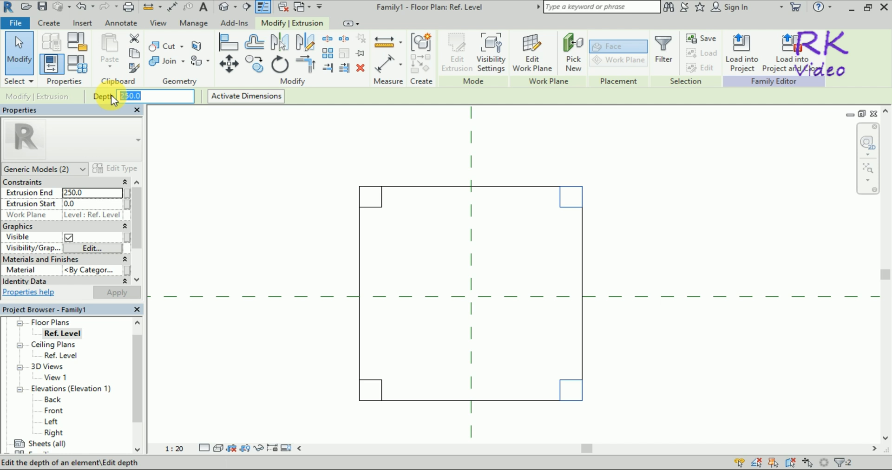
text(1000)
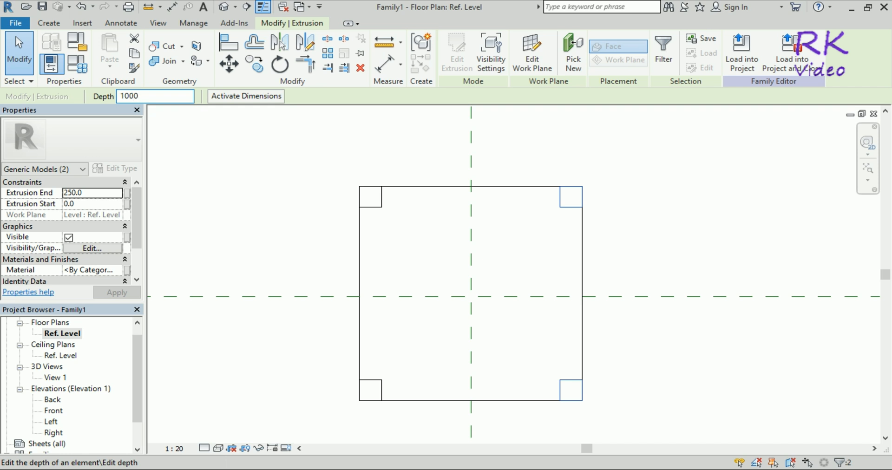
key(Return)
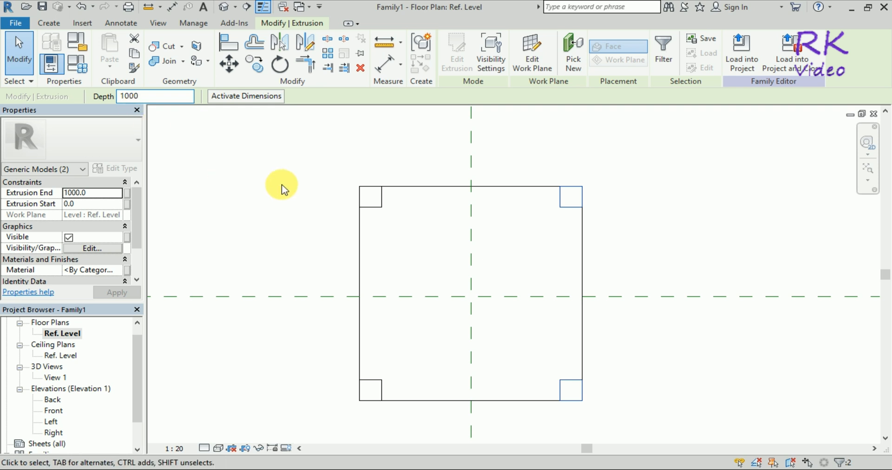
click(282, 187)
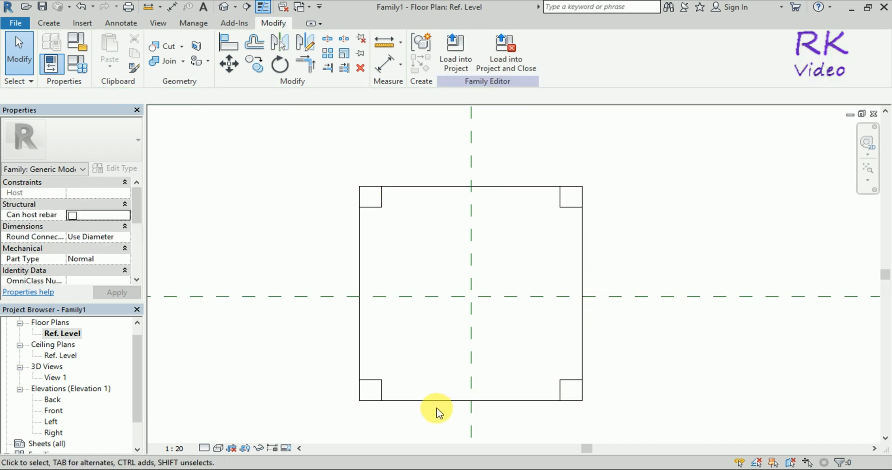
Step: Open the Left elevation and select the tall corner extrusion to the right of the centre plane
click(54, 422)
double_click(54, 422)
scroll(506, 399, down, 3)
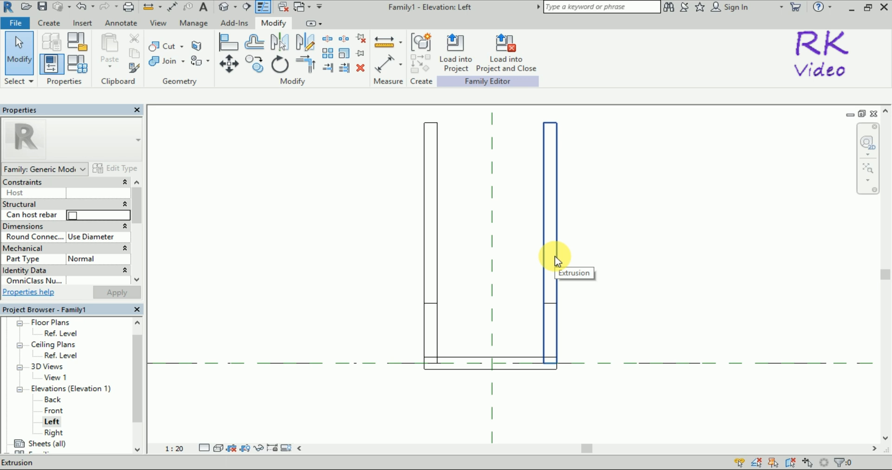
click(554, 255)
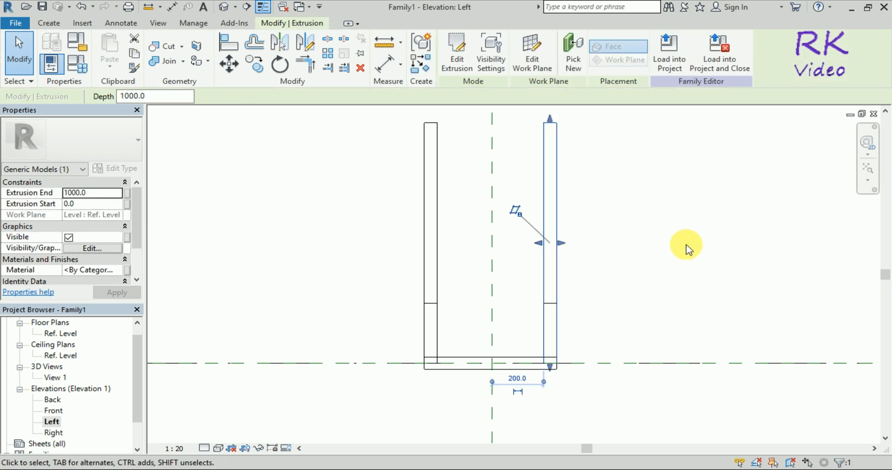
click(685, 248)
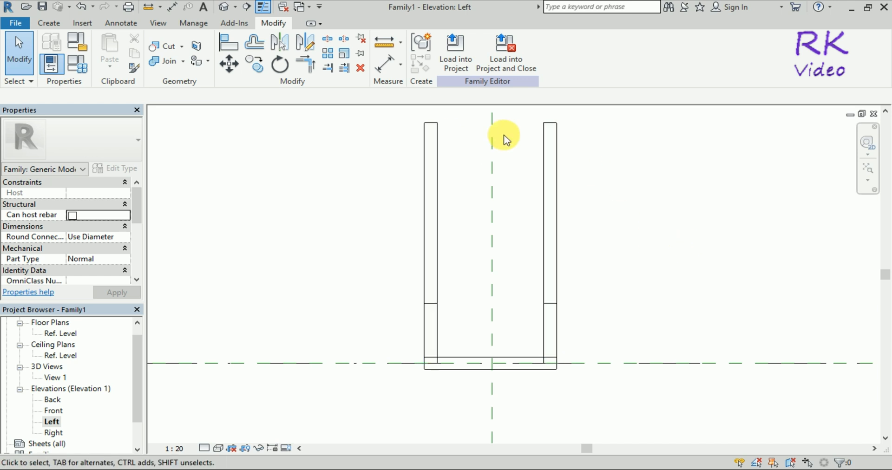
click(524, 280)
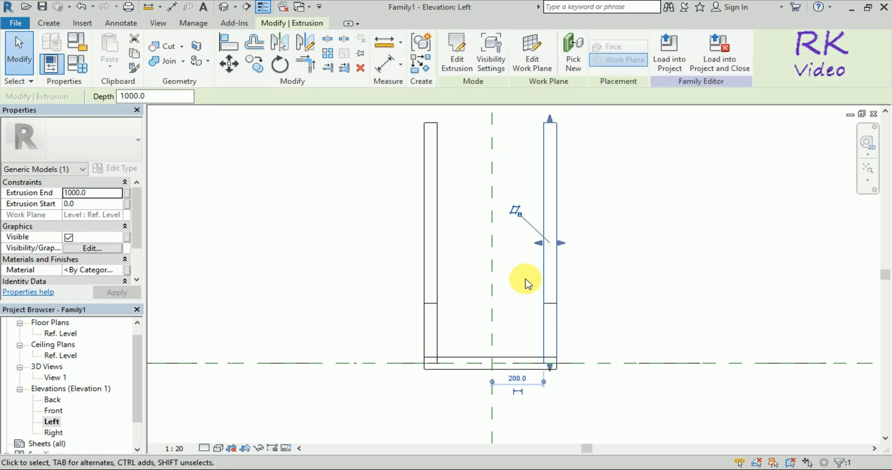
click(229, 64)
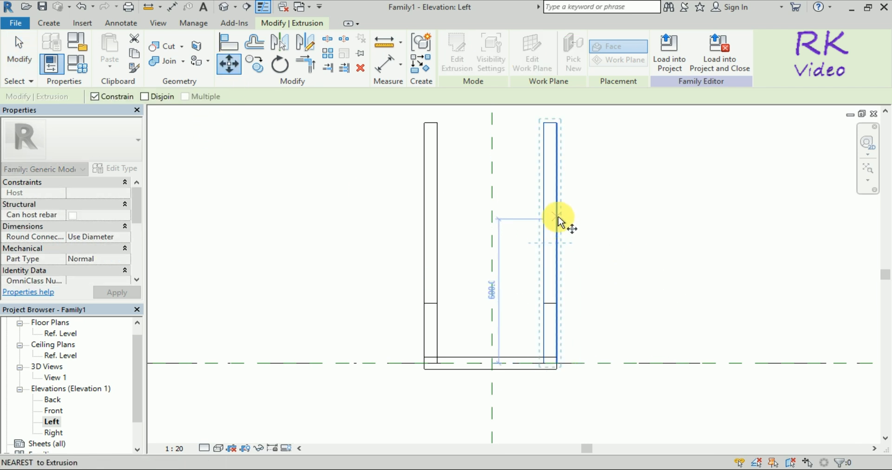
click(557, 243)
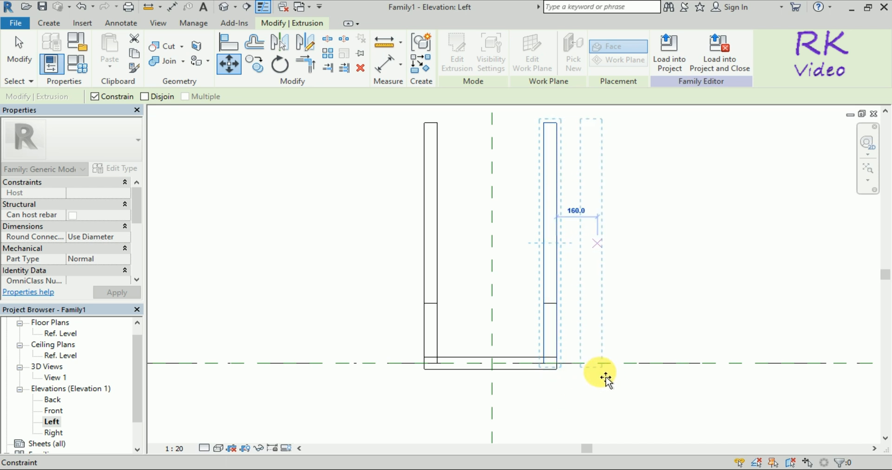
key(Escape)
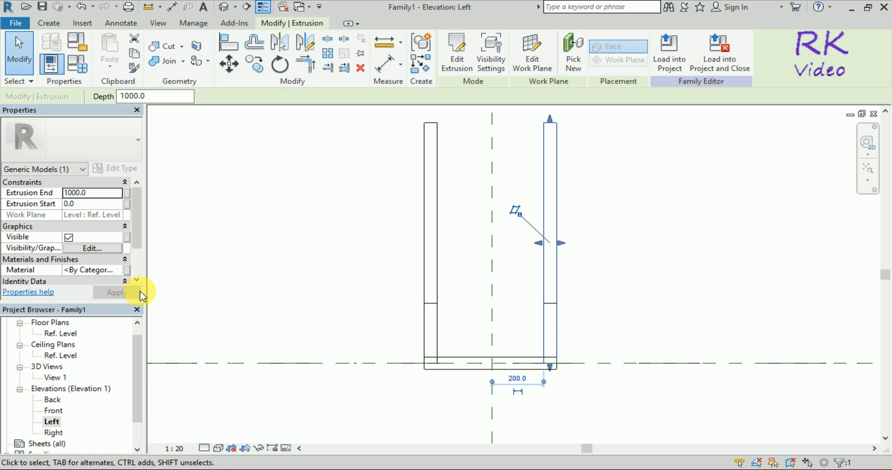
Step: Set the selected tall extrusion's start to 500 and its end to -500
click(86, 205)
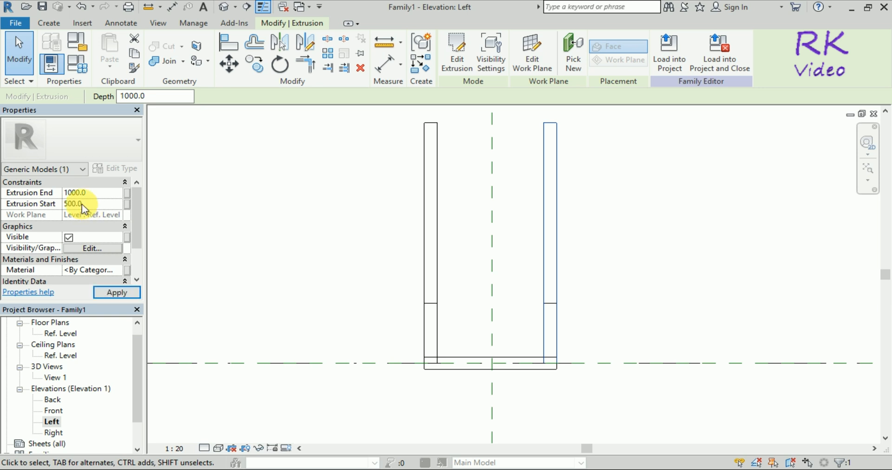
key(Return)
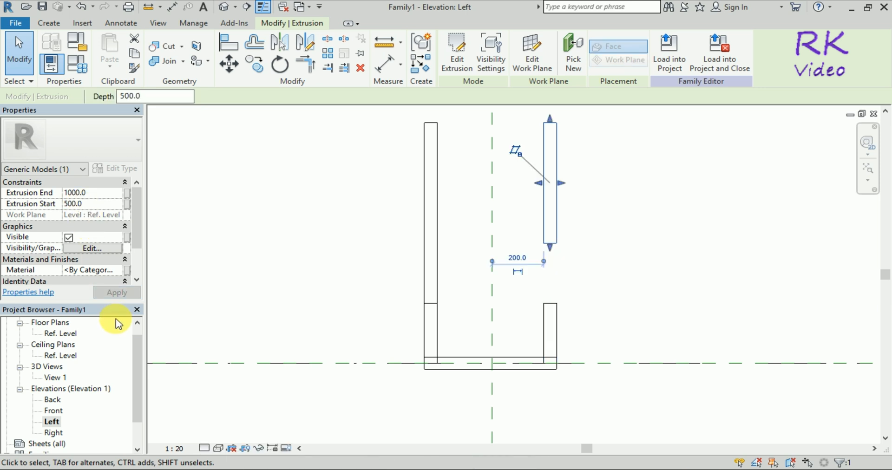
click(95, 192)
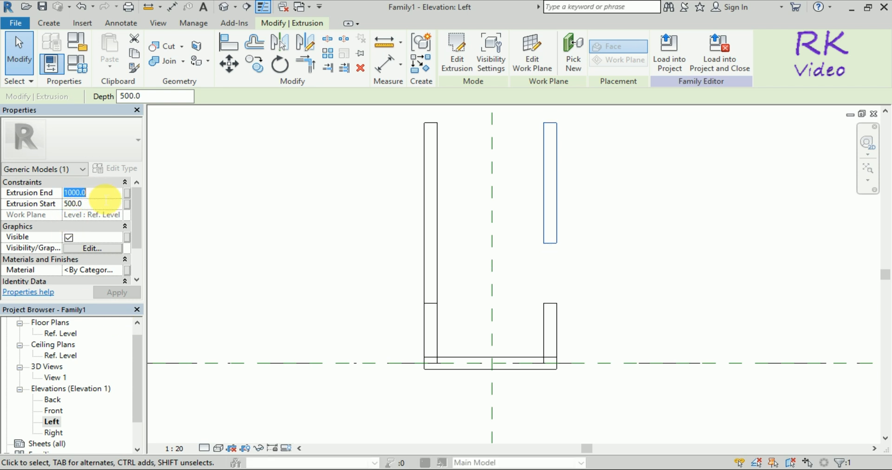
text(-500)
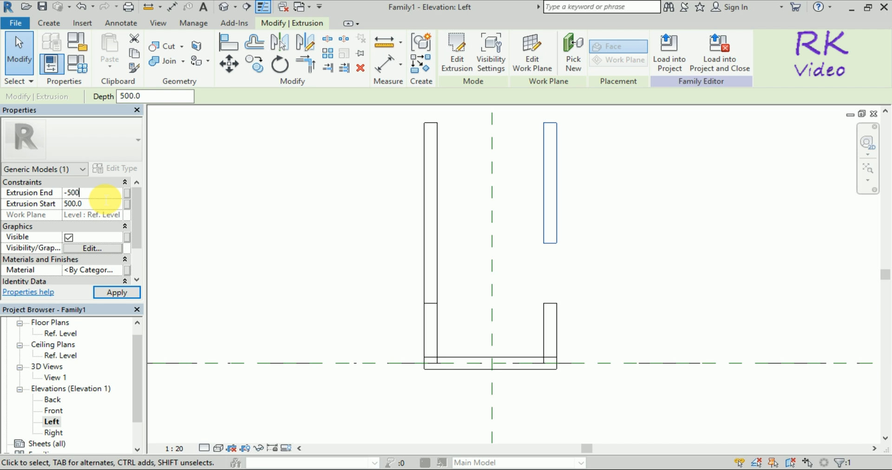
key(Return)
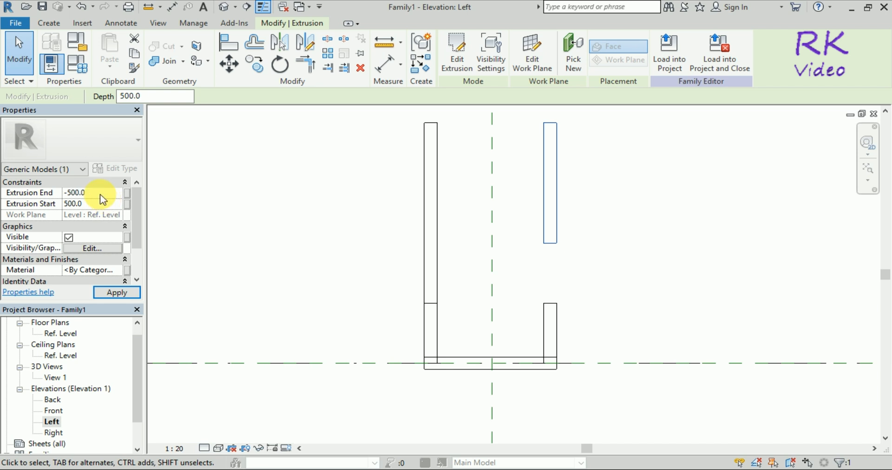
click(117, 296)
scroll(516, 227, down, 3)
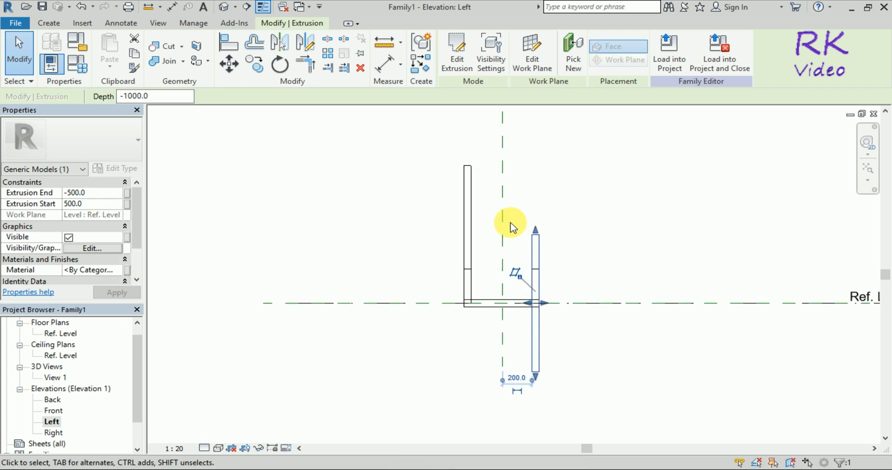
scroll(581, 335, up, 1)
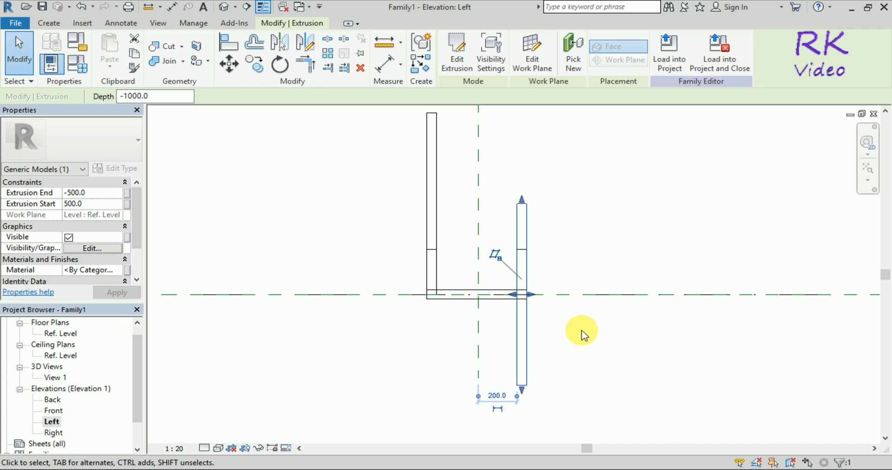
Step: Give the other tall corner extrusion, left of the centre plane, an extrusion start of 500 and an end of -500
drag(448, 146, 392, 194)
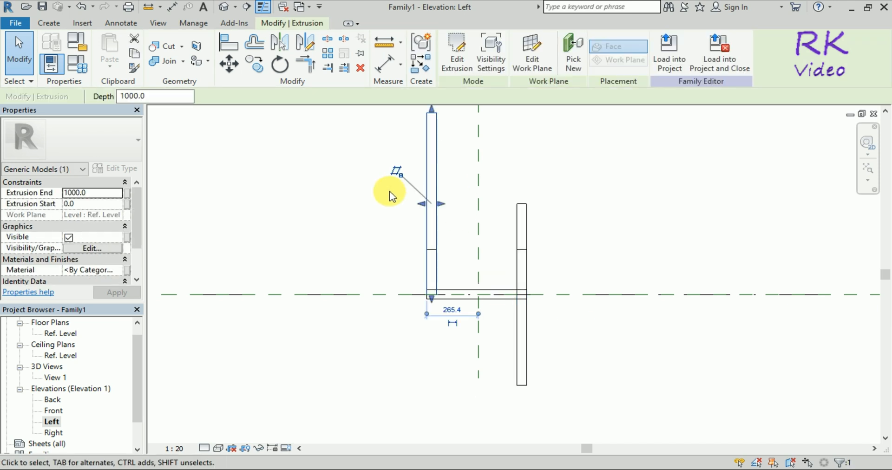
click(85, 209)
text(500)
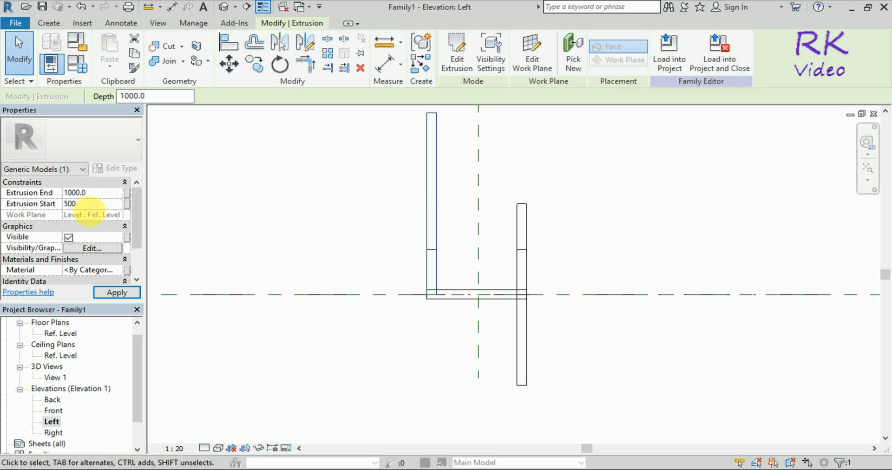
click(102, 195)
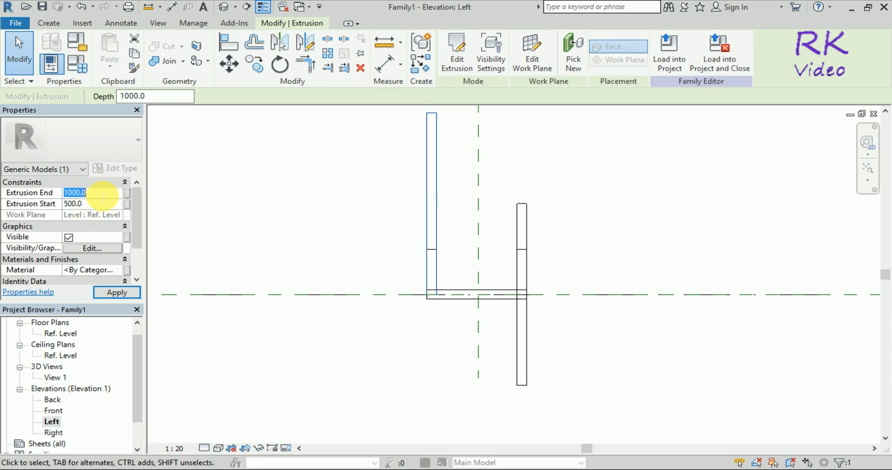
text(-5)
click(117, 292)
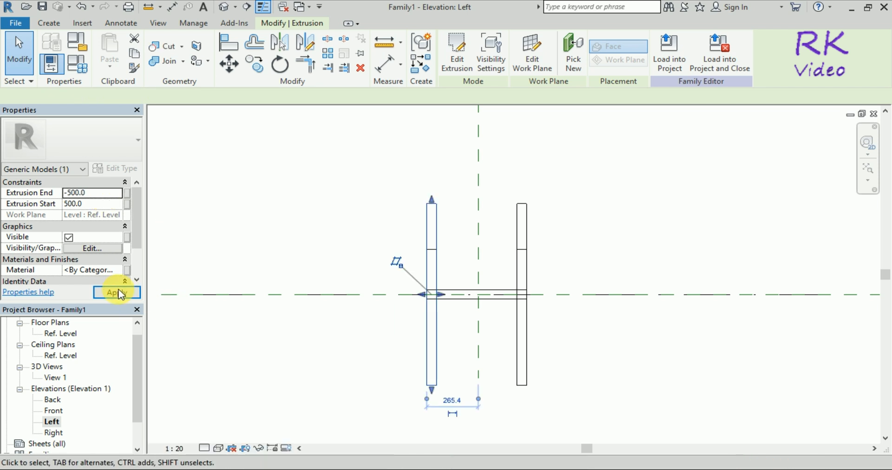
click(360, 228)
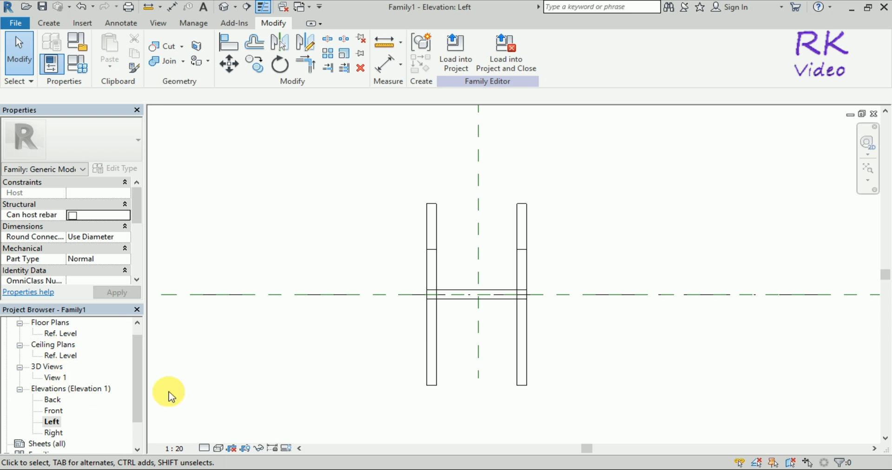
Step: Open the 3D view View 1, fit the whole model in it and examine the four corner extrusions from an angle
double_click(53, 377)
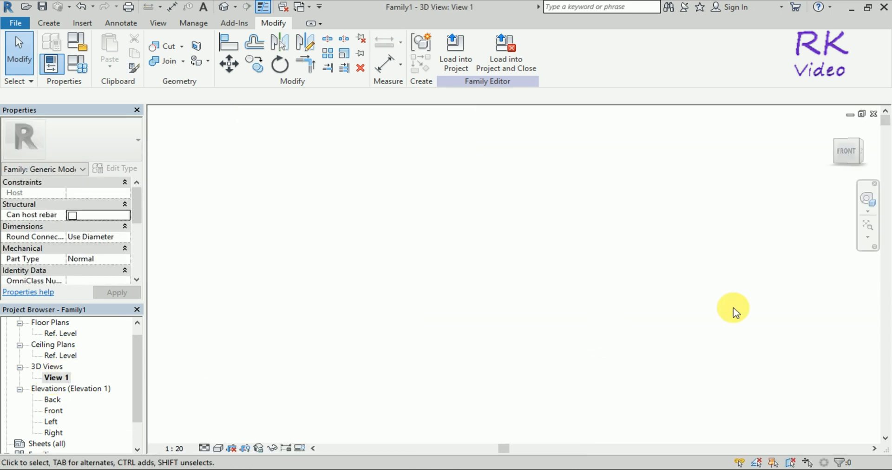
click(867, 238)
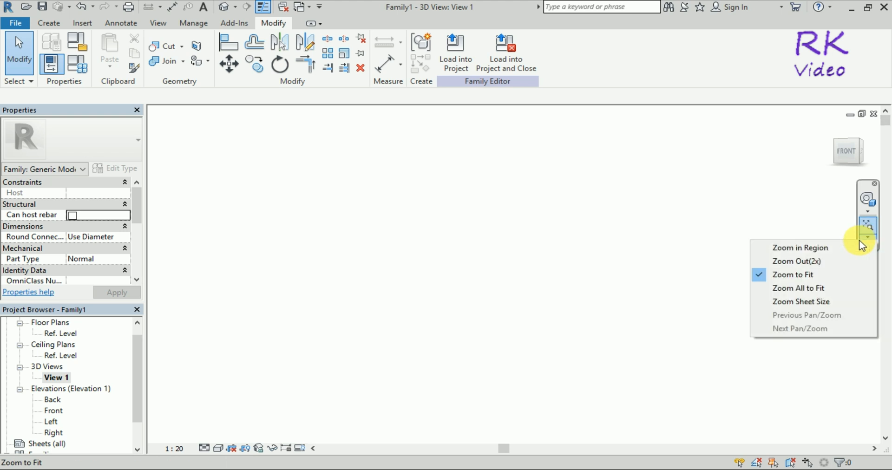
click(812, 287)
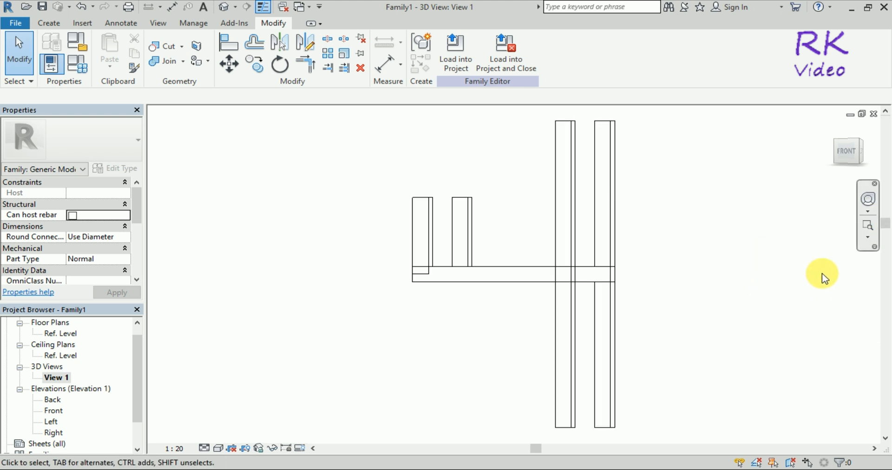
click(867, 238)
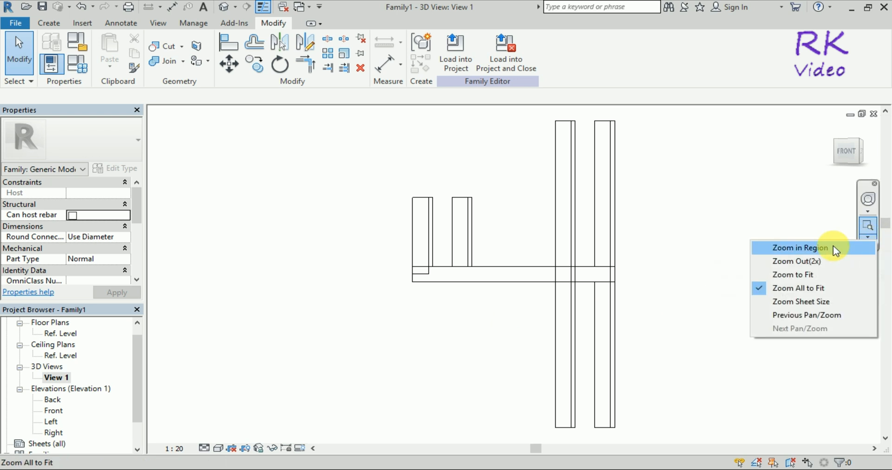
click(804, 275)
scroll(325, 353, down, 2)
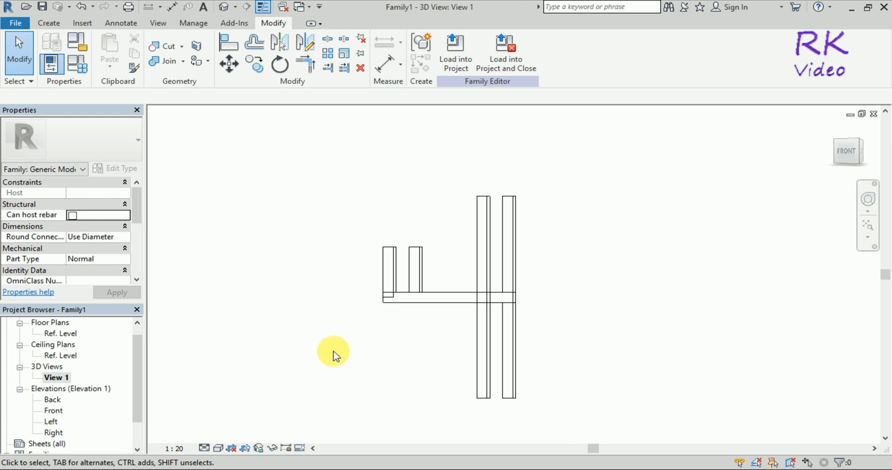
shift+middle_drag(333, 355, 445, 408)
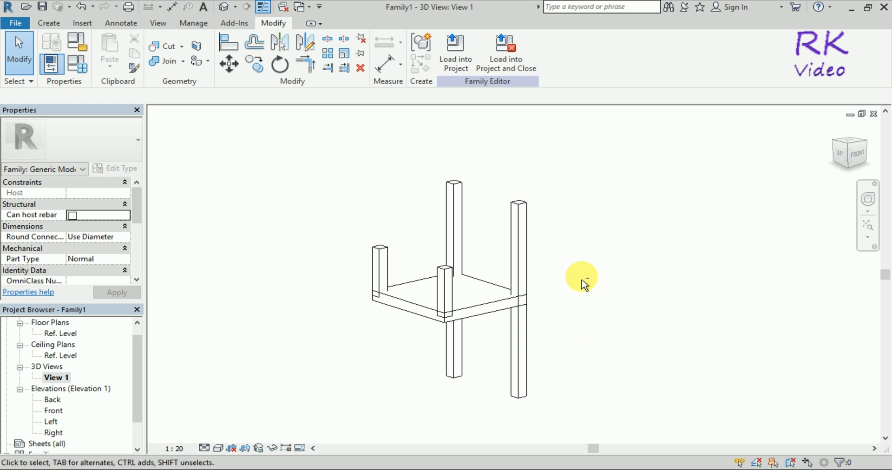
shift+middle_drag(581, 321, 673, 375)
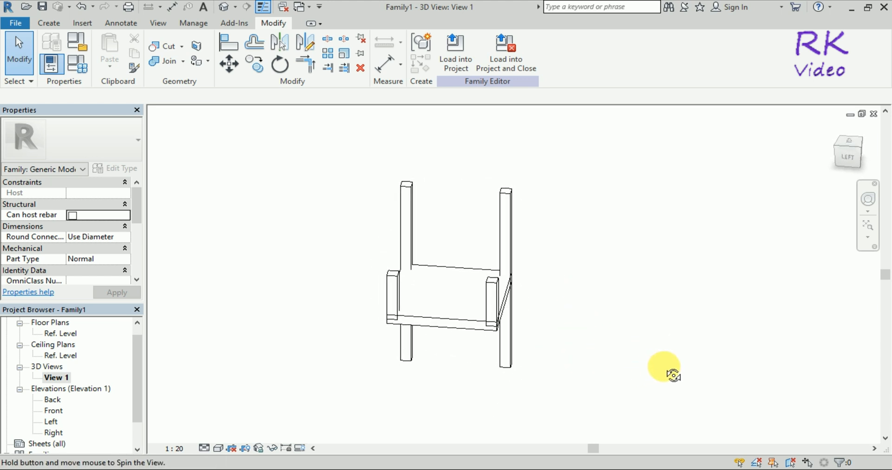
Step: Give the short corner extrusion at the plate's near right corner an extrusion end of -500 and a start of 500
click(499, 290)
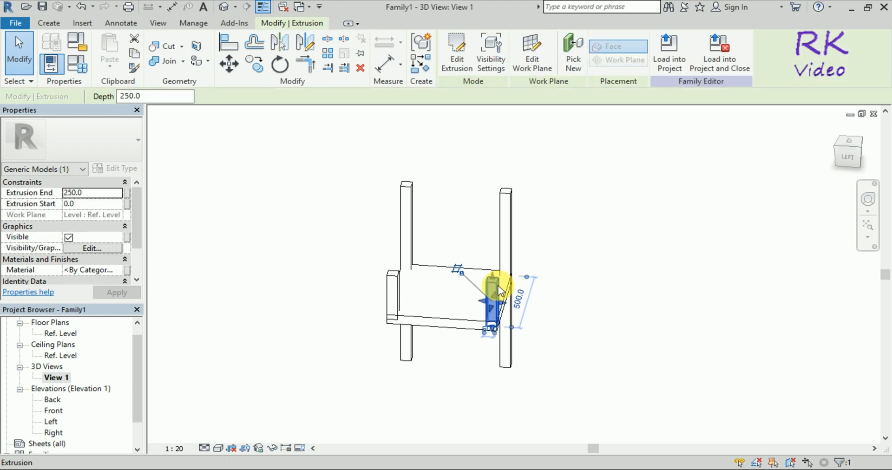
click(86, 193)
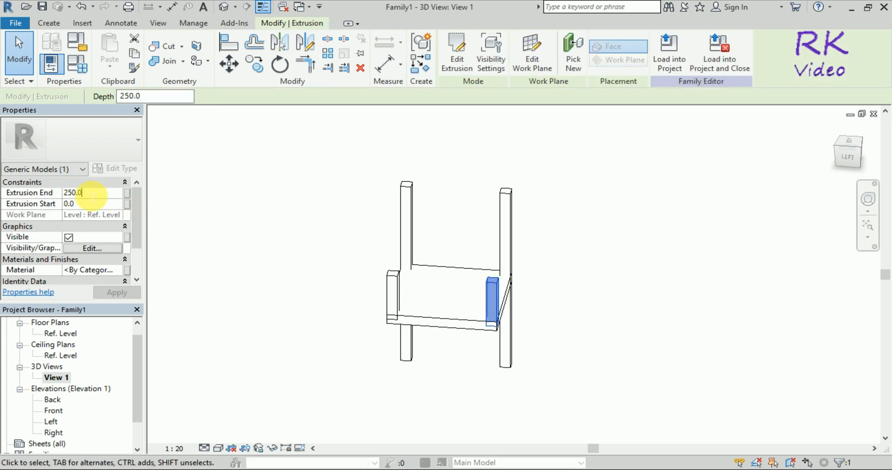
drag(91, 194, 65, 194)
text(-5)
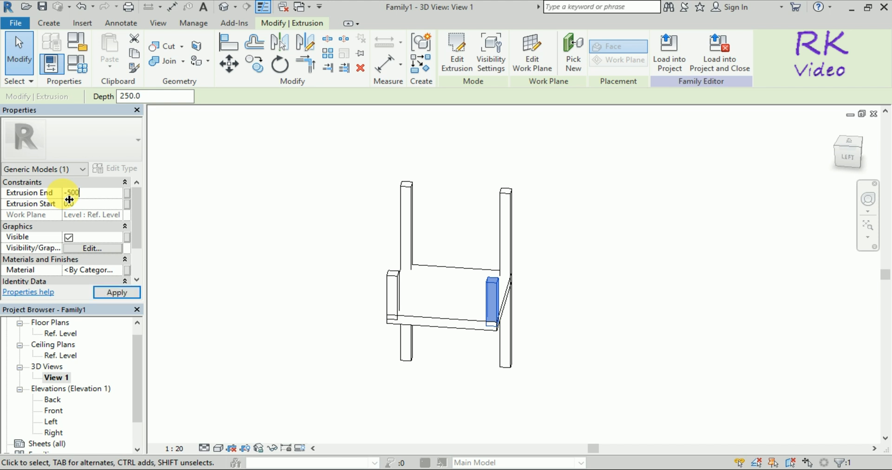
text(00)
key(Return)
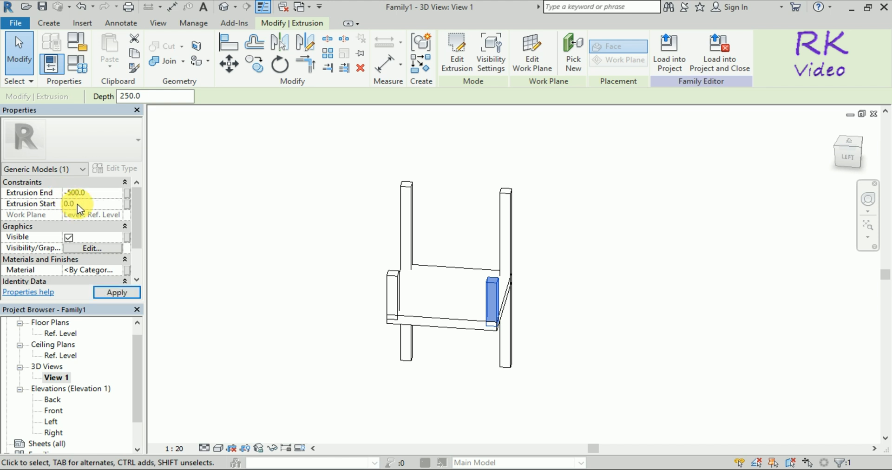
click(85, 204)
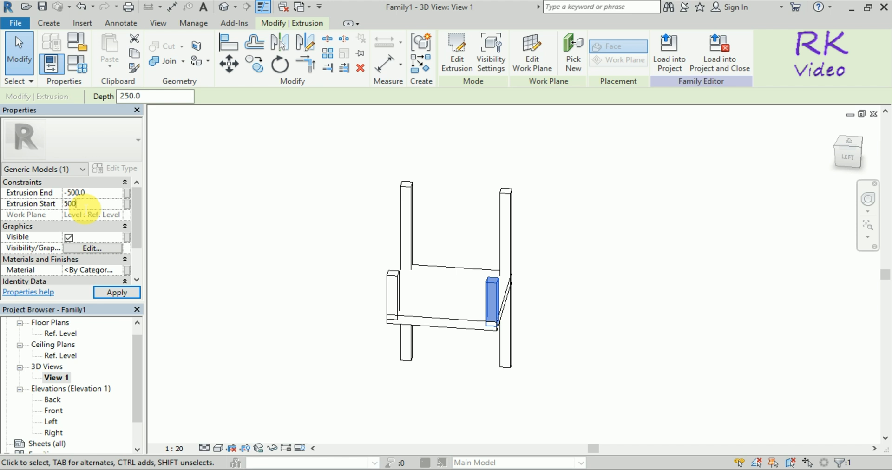
text(500)
click(103, 294)
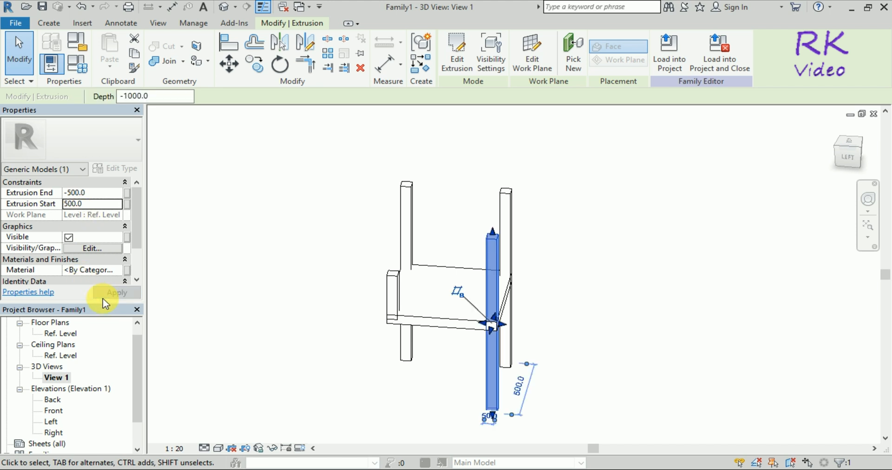
Step: Give the remaining short extrusion at the plate's near left corner an extrusion end of -500 and a start of 500
click(392, 278)
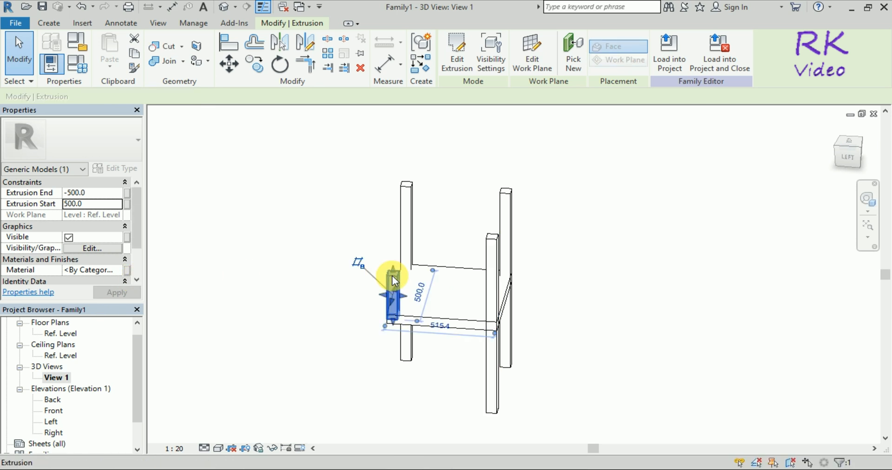
click(102, 193)
text(-50)
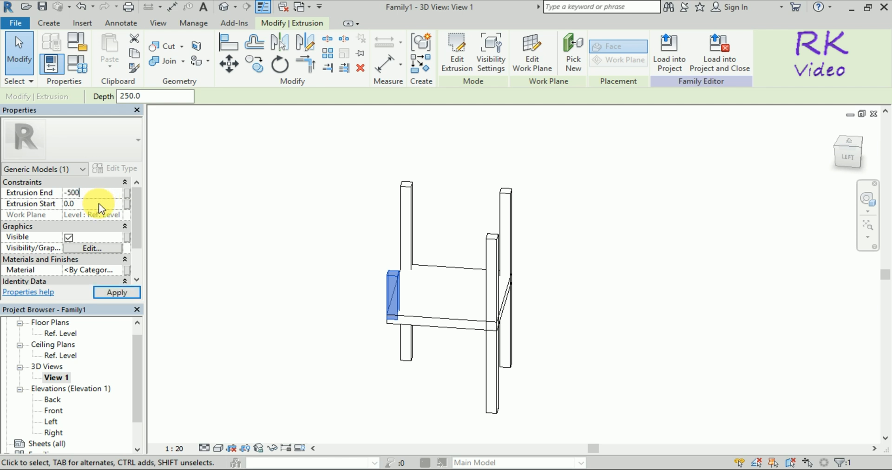
click(102, 205)
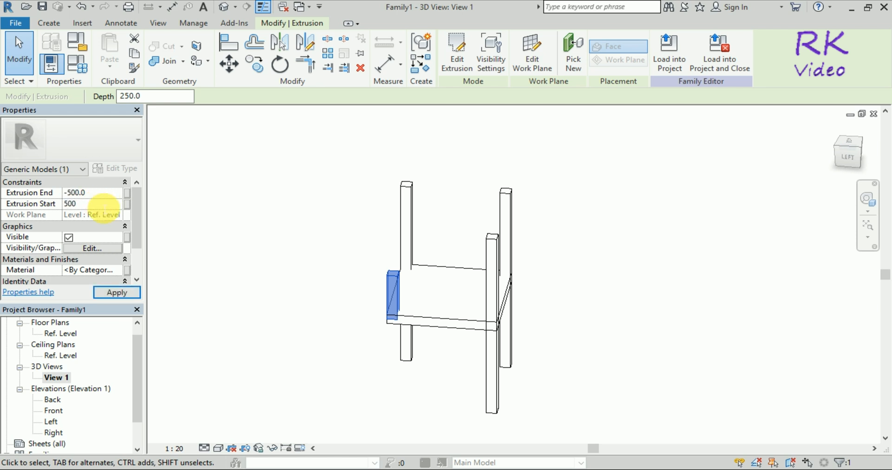
text(500)
click(117, 293)
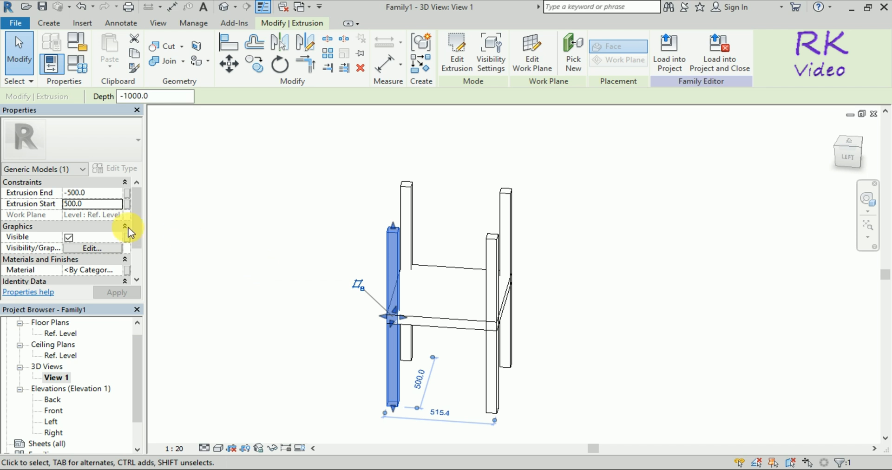
Step: Set the extrusion end of the selected near left corner extrusion to -200
click(72, 195)
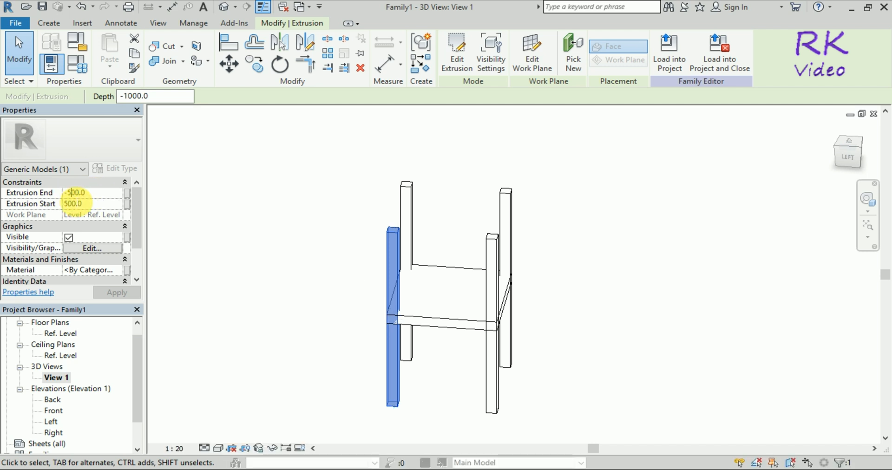
key(BackSpace)
text(2)
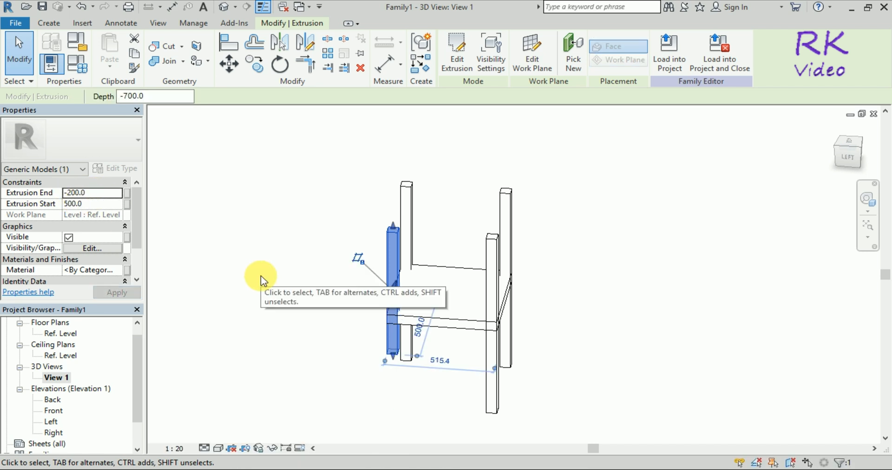
Step: Set the selected near left corner extrusion's end to -500 and its start to 200
click(103, 196)
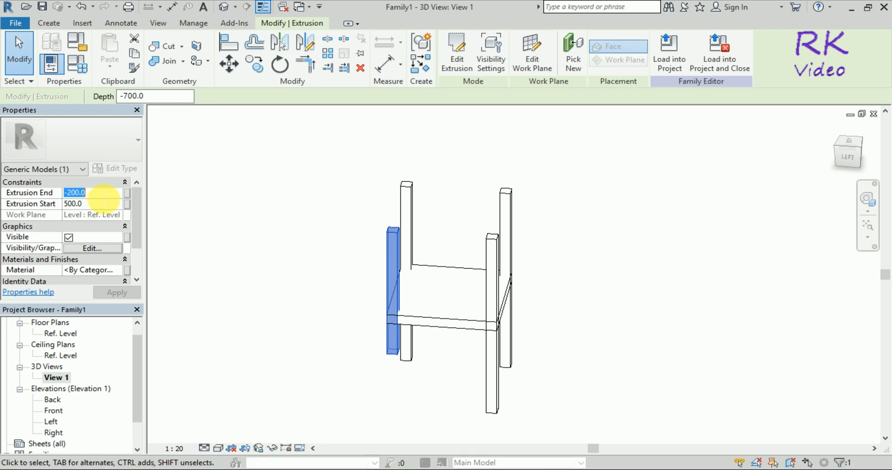
text(-50)
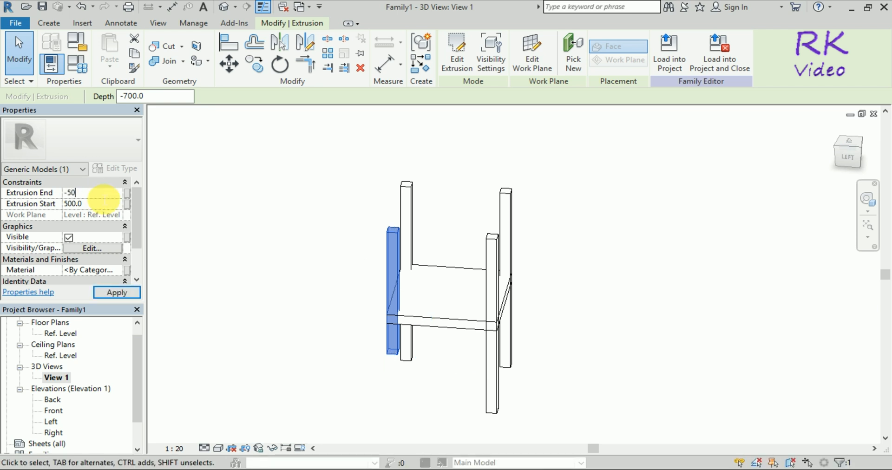
text(0)
click(103, 204)
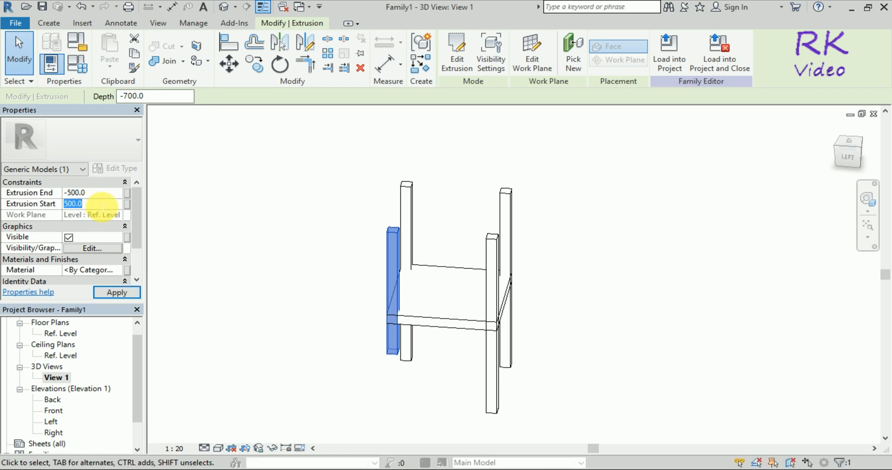
text(200)
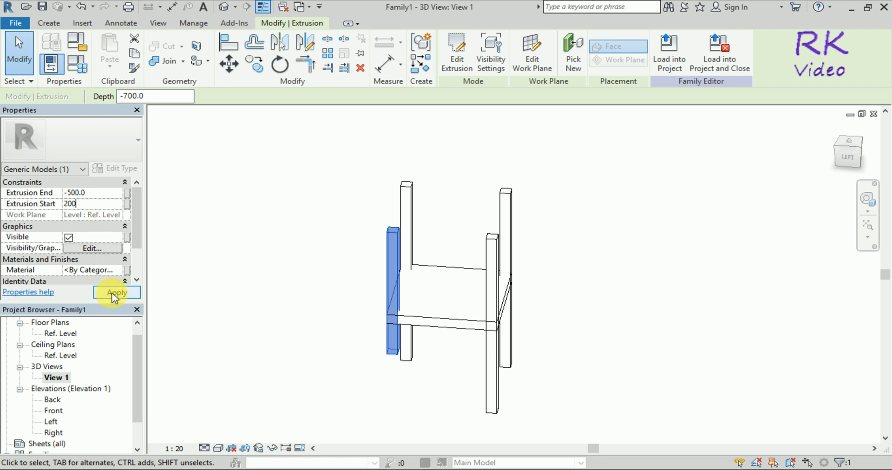
click(115, 293)
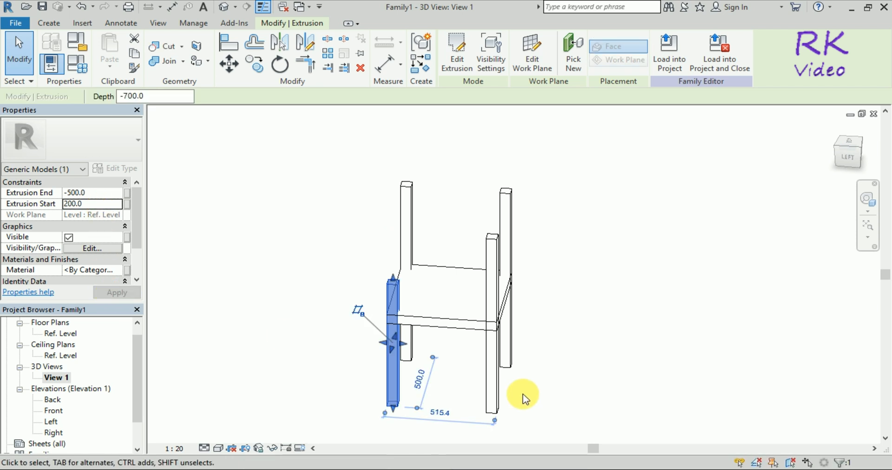
Step: Set the near right corner extrusion's start to 200 and clear the selection
click(494, 389)
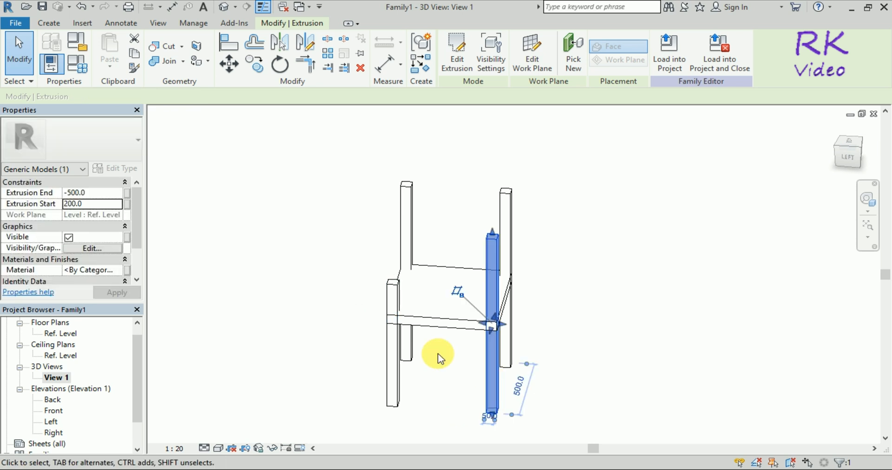
click(93, 204)
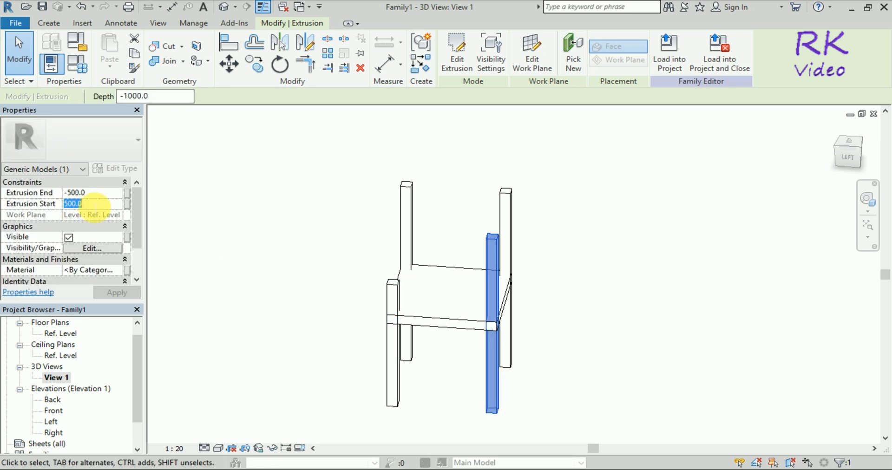
text(200)
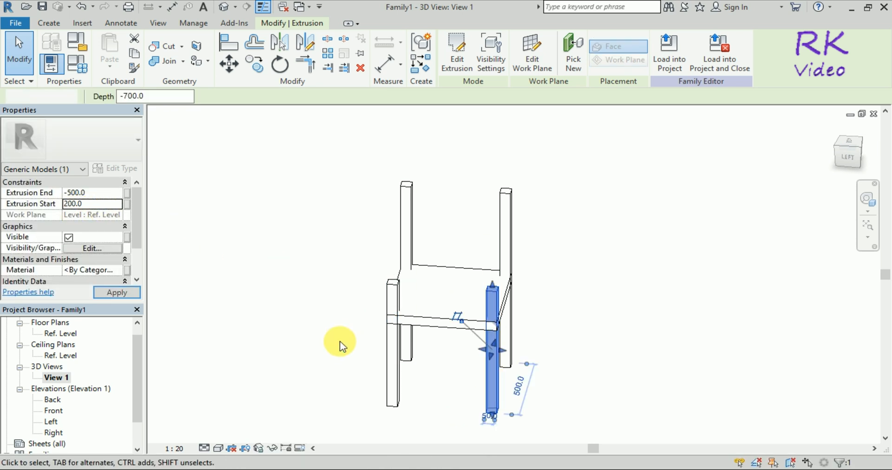
click(340, 344)
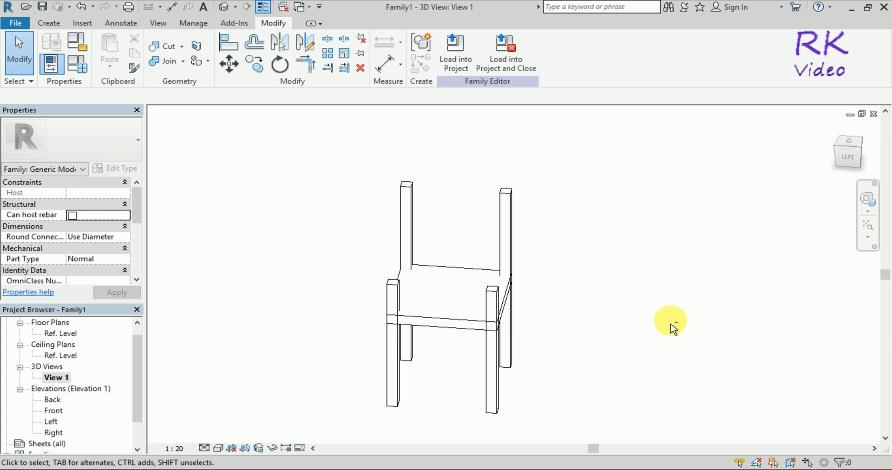
Step: Examine the chair-shaped model from other angles and open the Ref. Level floor plan
shift+middle_drag(671, 328, 655, 345)
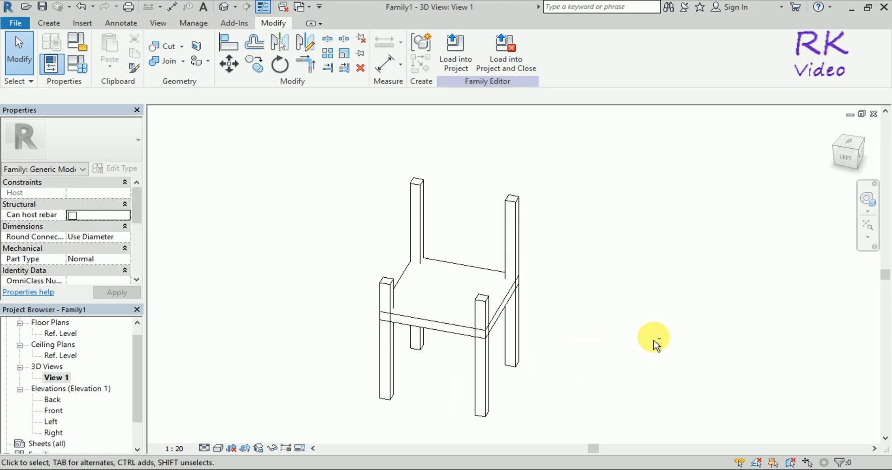
scroll(605, 298, down, 2)
shift+middle_drag(426, 365, 419, 383)
click(51, 324)
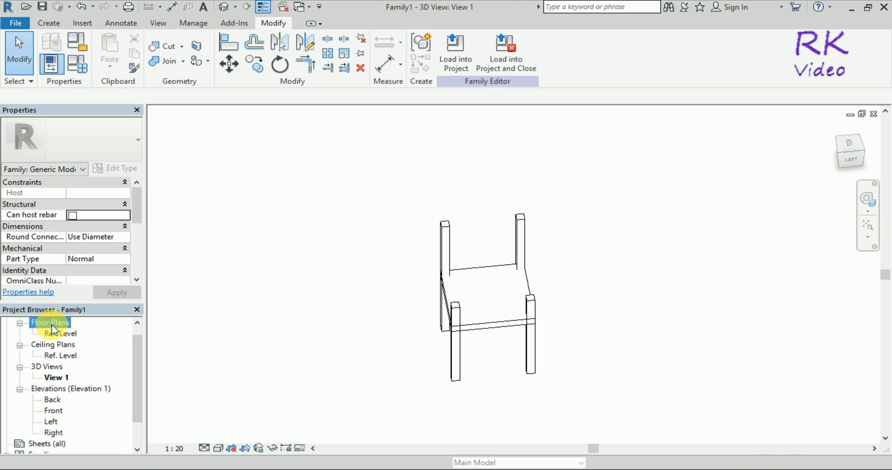
double_click(52, 325)
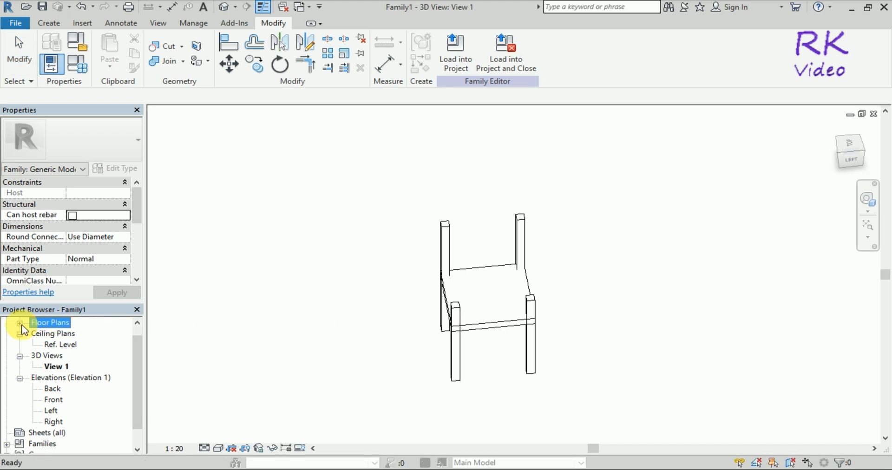
click(20, 323)
double_click(51, 326)
click(20, 324)
double_click(55, 334)
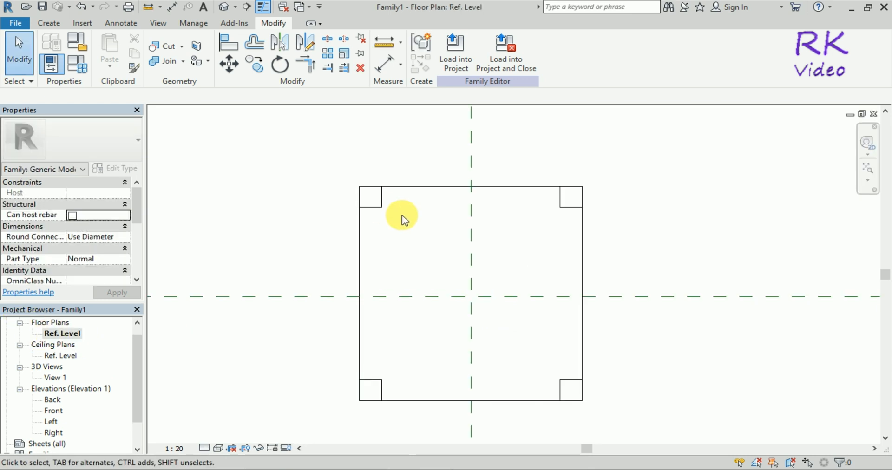
Step: Create an extrusion from a 400 by 50 rectangle spanning the gap between the two upper corner squares
click(49, 22)
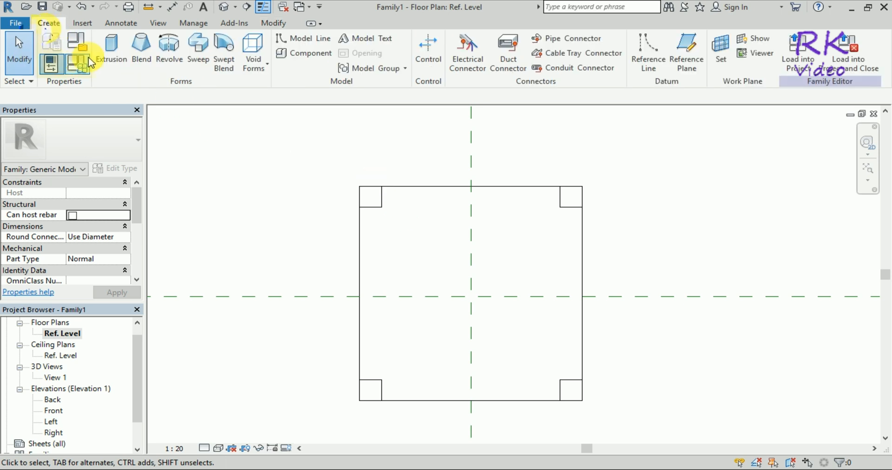
click(110, 42)
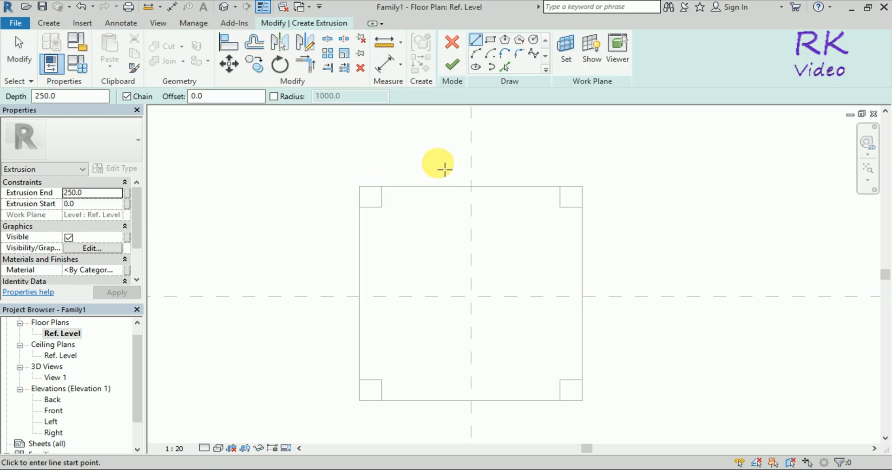
click(490, 40)
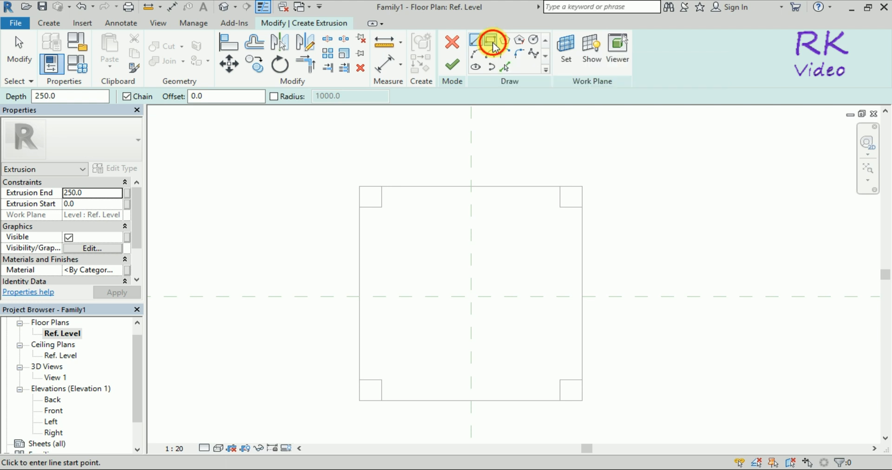
click(382, 186)
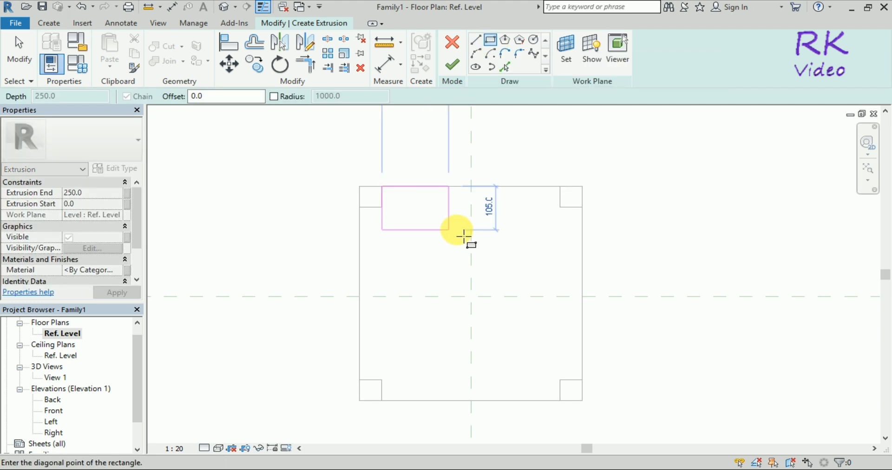
click(560, 207)
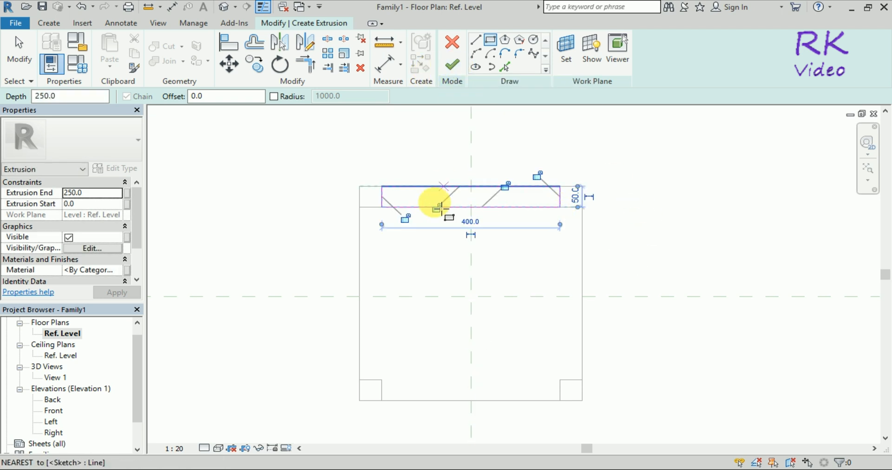
click(453, 71)
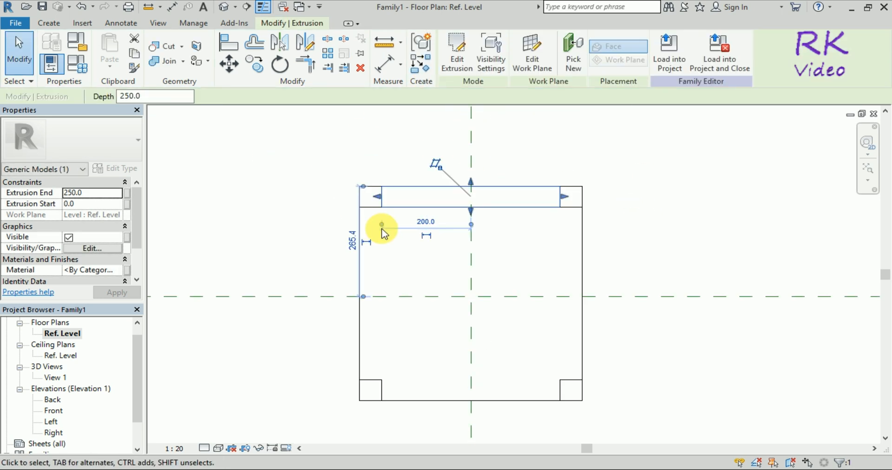
Step: Create an extrusion from a rectangle about 50 by 415 spanning the gap between the two left corner squares
click(49, 23)
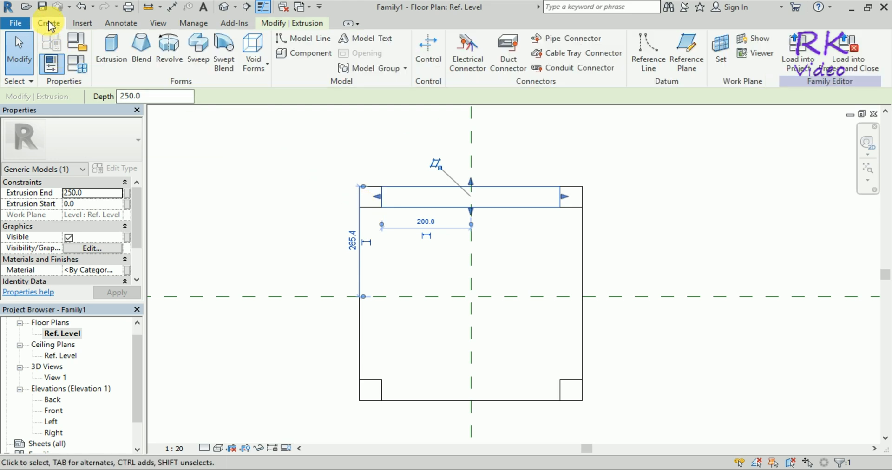
click(110, 47)
click(381, 249)
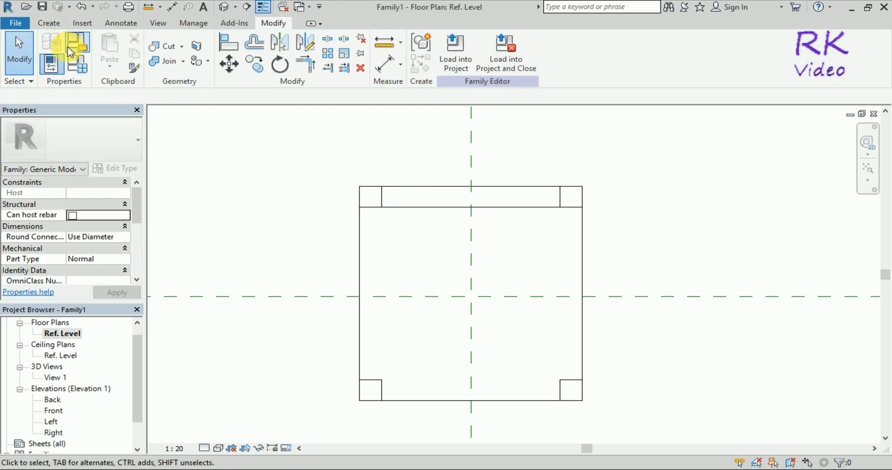
click(49, 23)
click(111, 44)
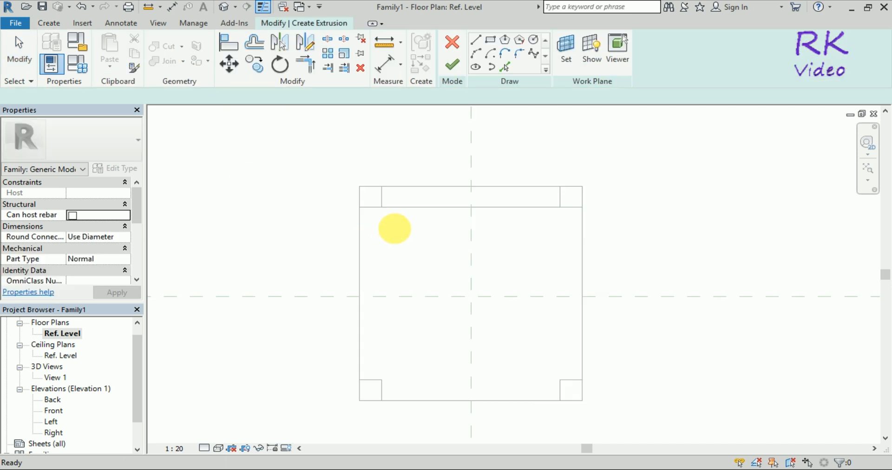
click(383, 208)
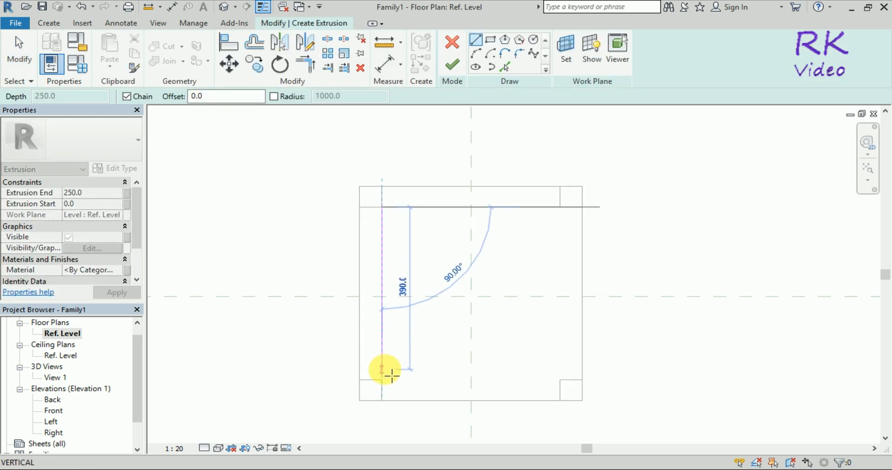
click(490, 41)
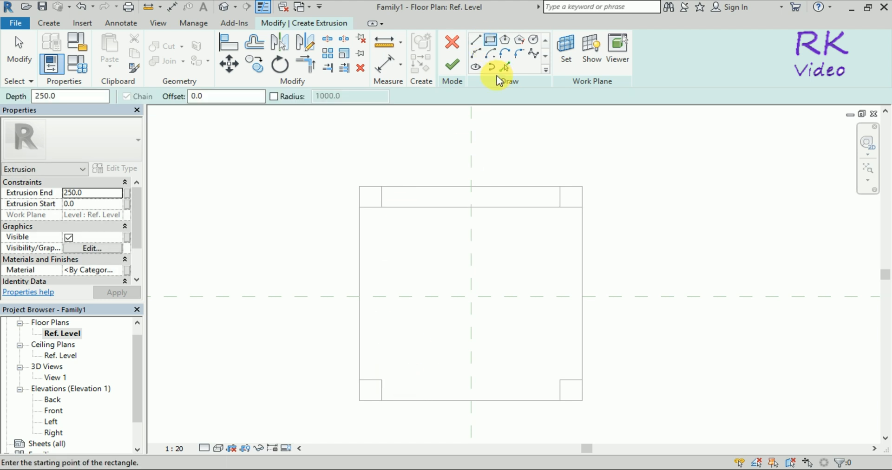
click(379, 207)
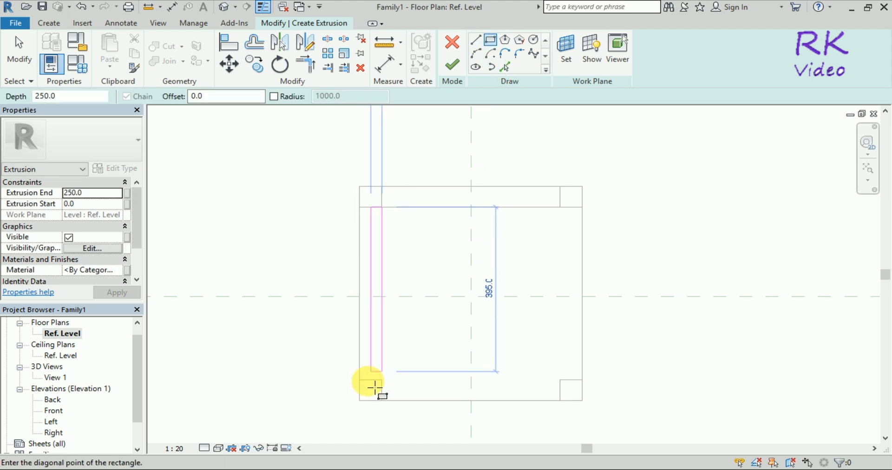
click(362, 380)
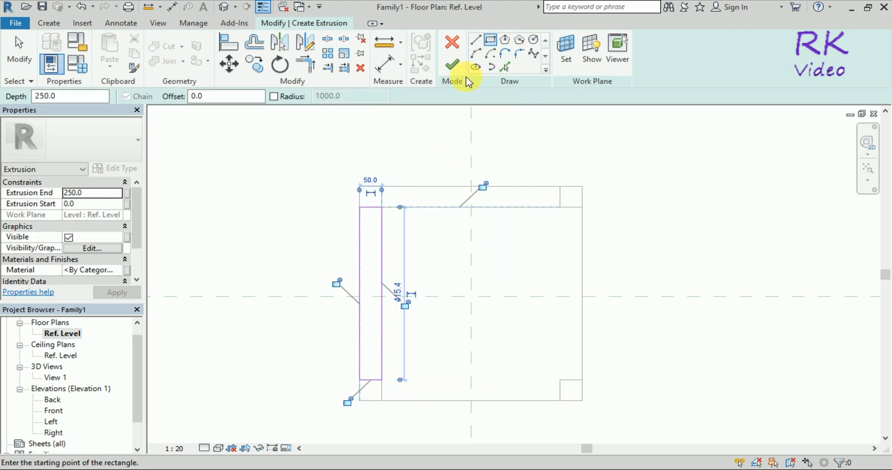
click(452, 65)
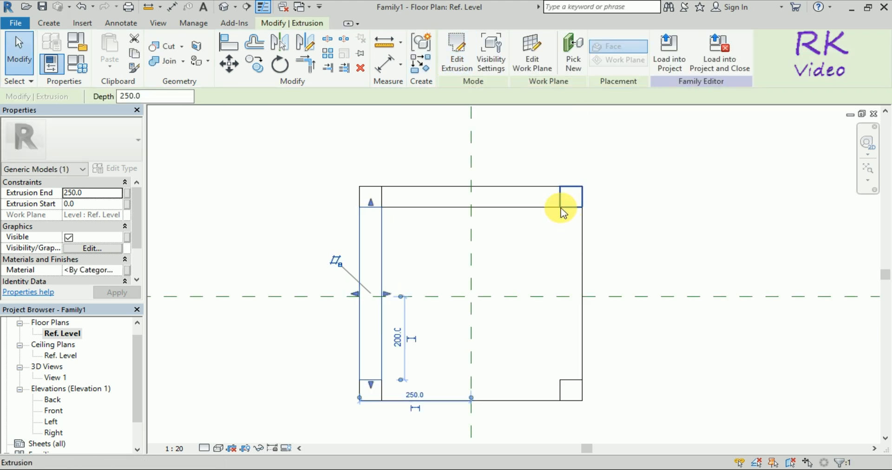
Step: Create an extrusion from a rectangle about 50 by 415 spanning the gap between the two right corner squares
click(48, 23)
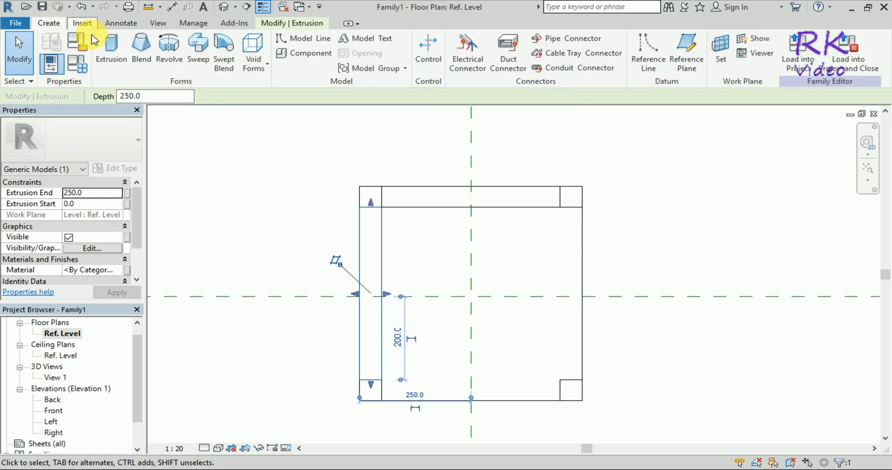
click(561, 207)
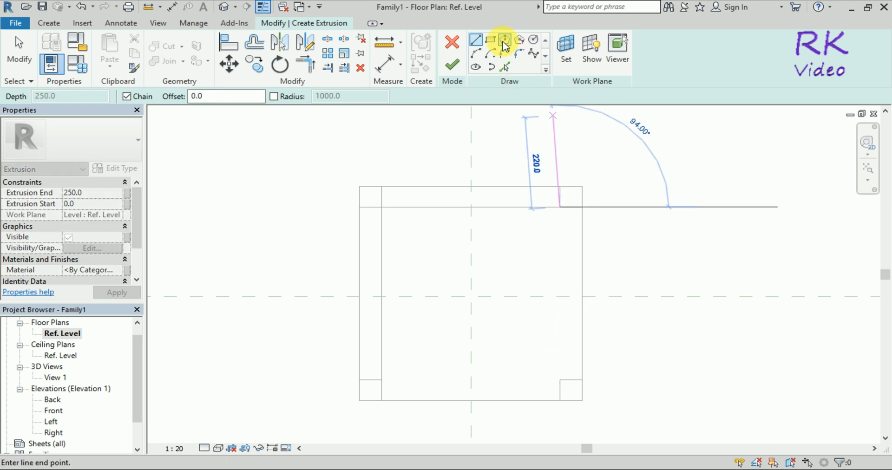
click(495, 42)
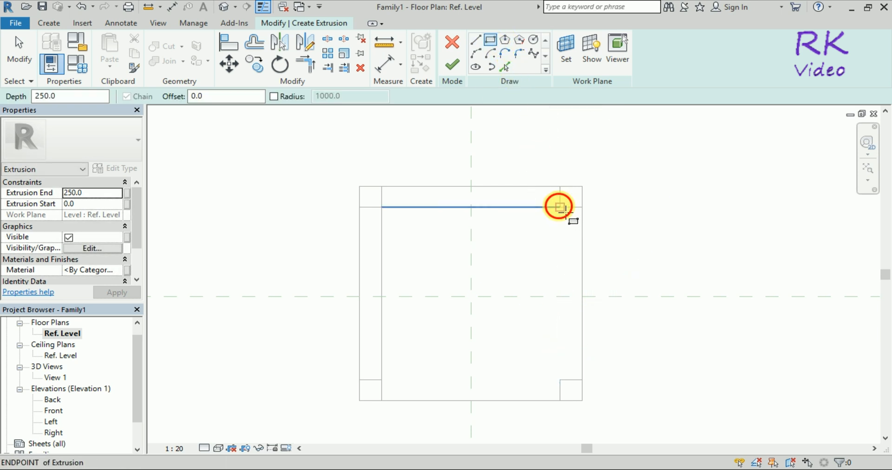
click(561, 206)
click(582, 380)
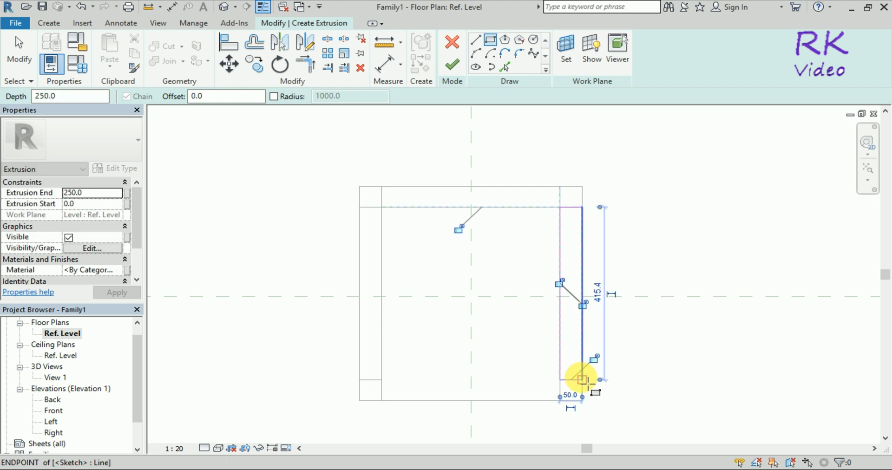
click(451, 66)
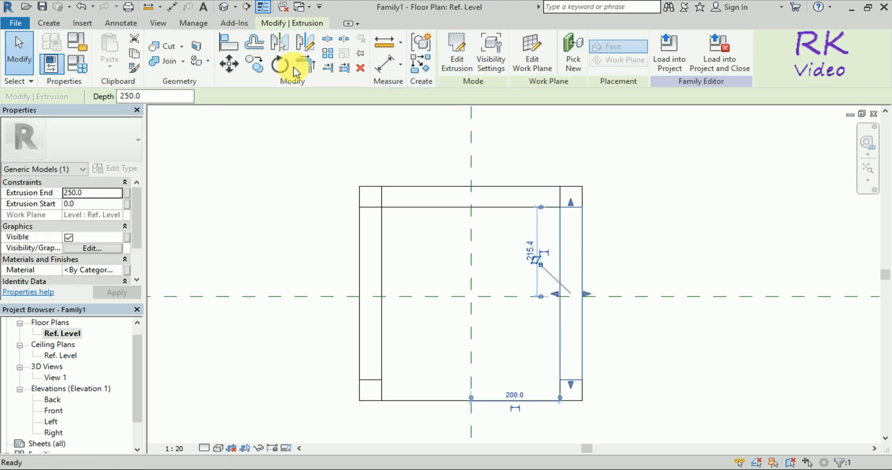
Step: Create an extrusion from a 400 by 50 rectangle spanning the gap between the two lower corner squares
click(49, 23)
click(117, 42)
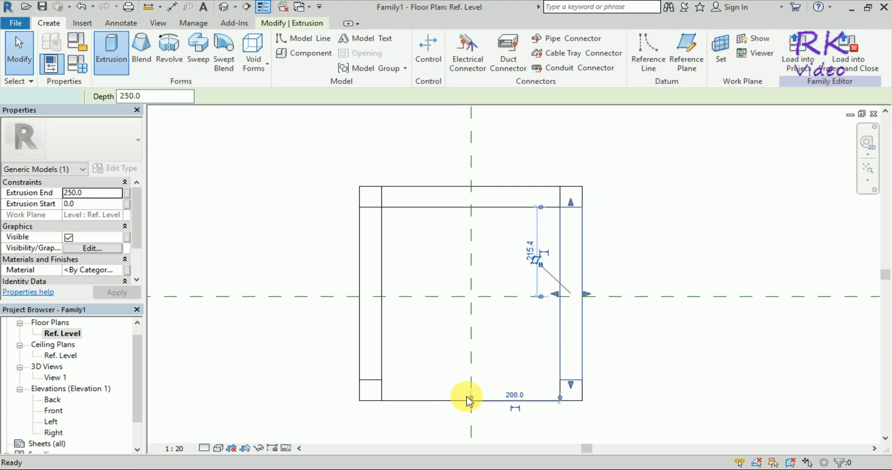
click(382, 207)
click(382, 379)
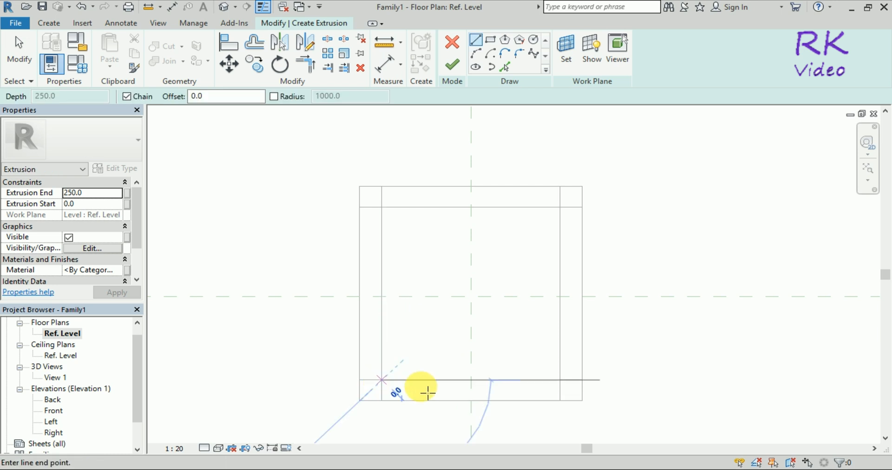
click(490, 39)
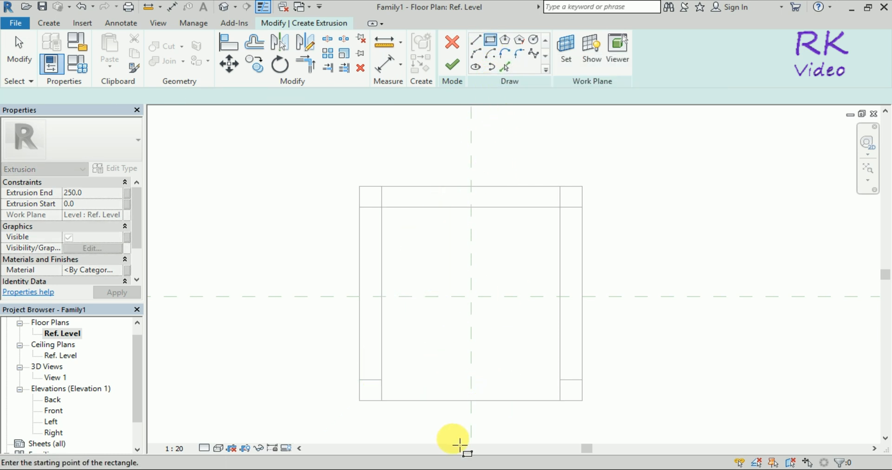
click(382, 380)
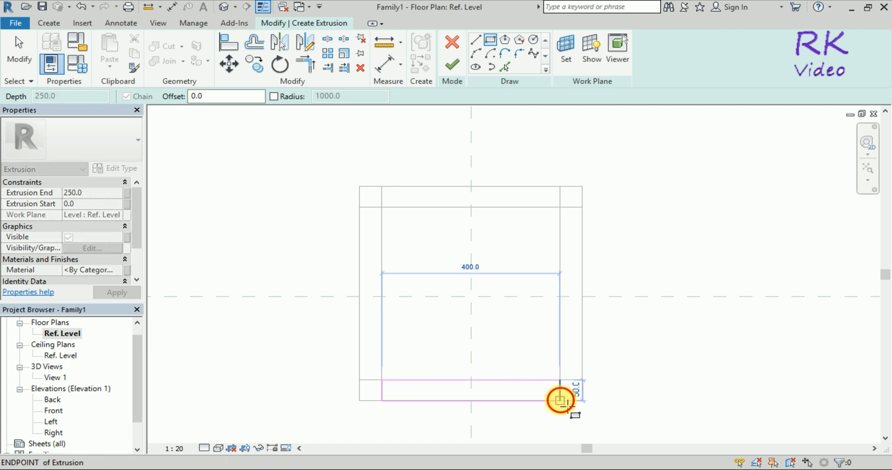
click(560, 401)
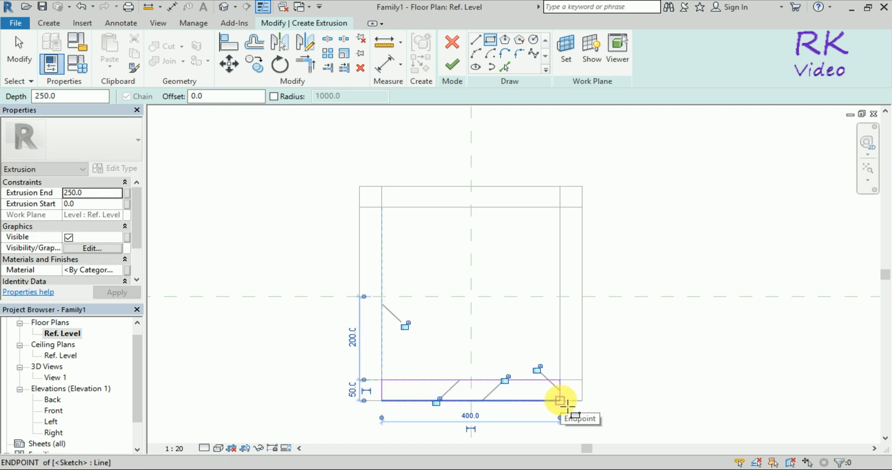
click(452, 65)
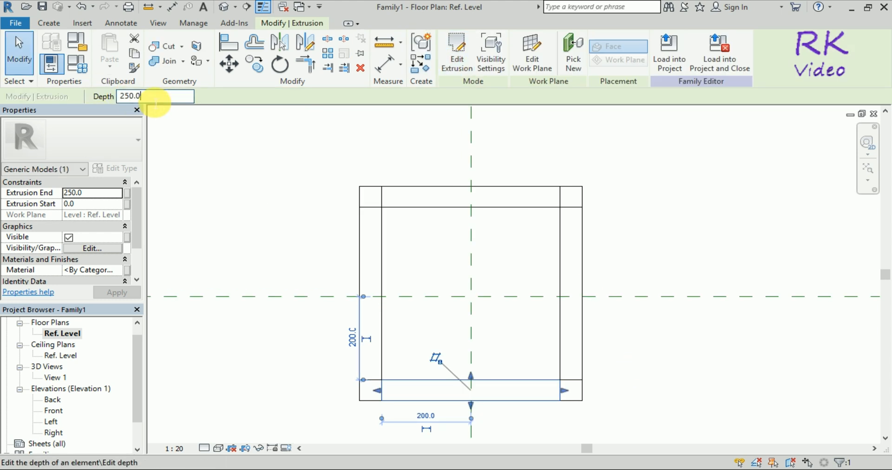
Step: Set the lower connecting extrusion's start to 50 and its end to 0, and clear the selection
double_click(123, 98)
text(50)
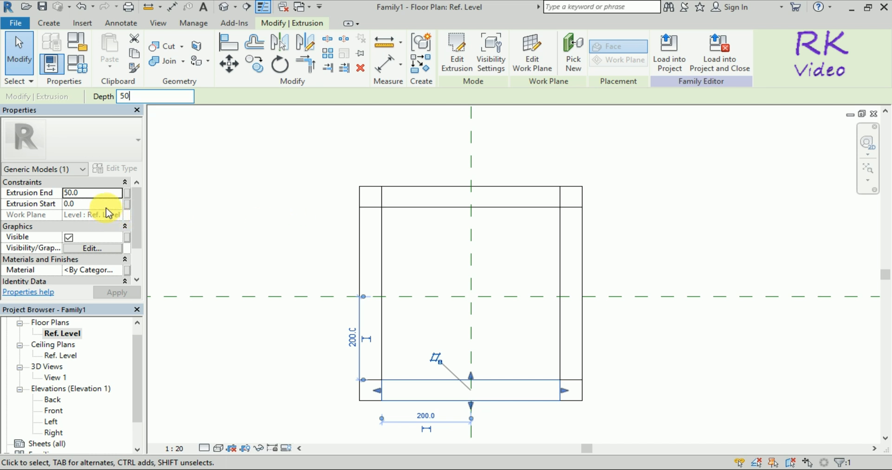
click(85, 206)
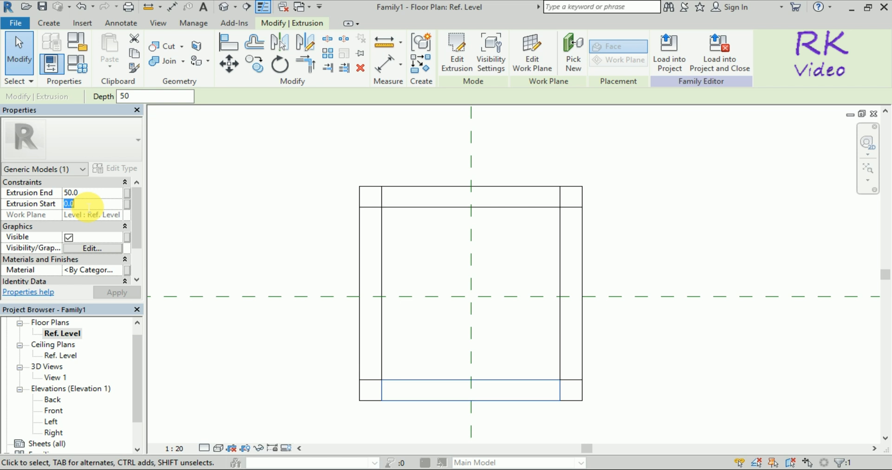
text(50)
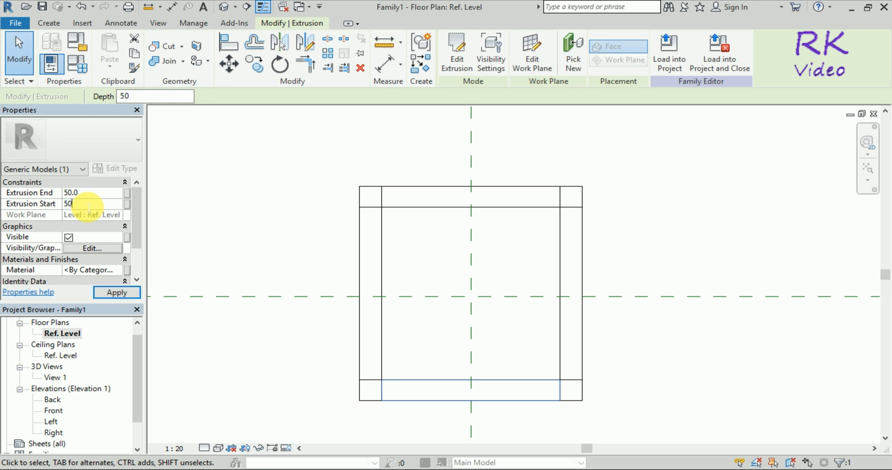
click(103, 193)
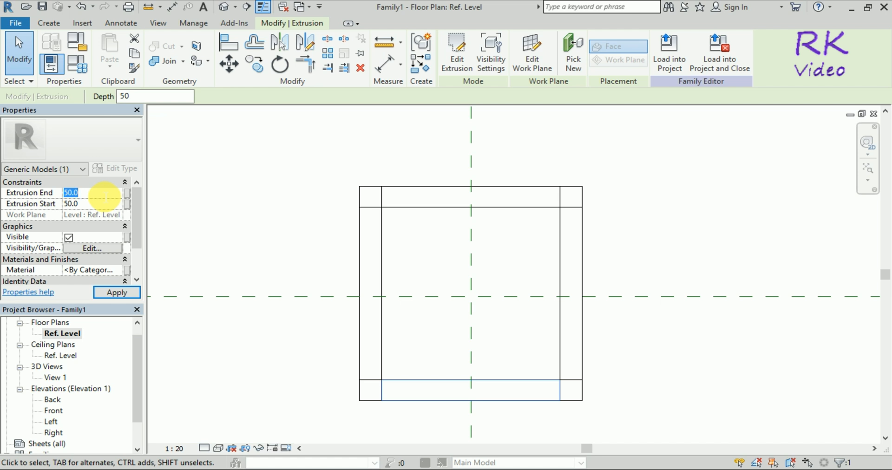
text(0)
key(Return)
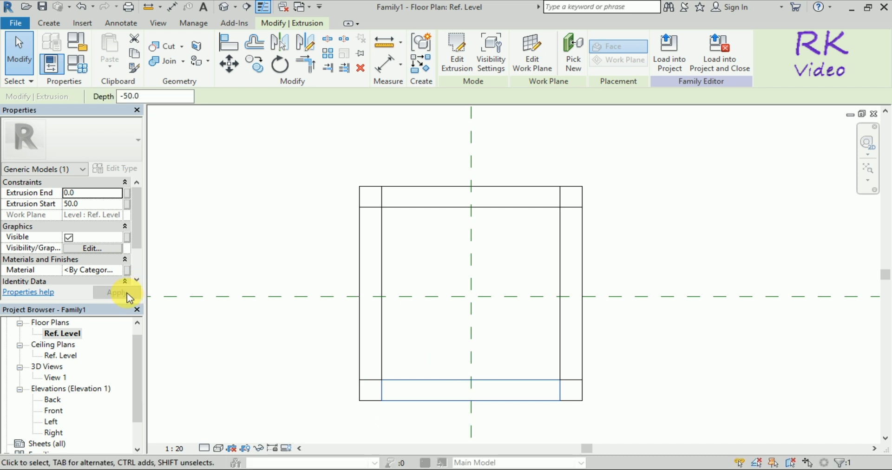
click(303, 344)
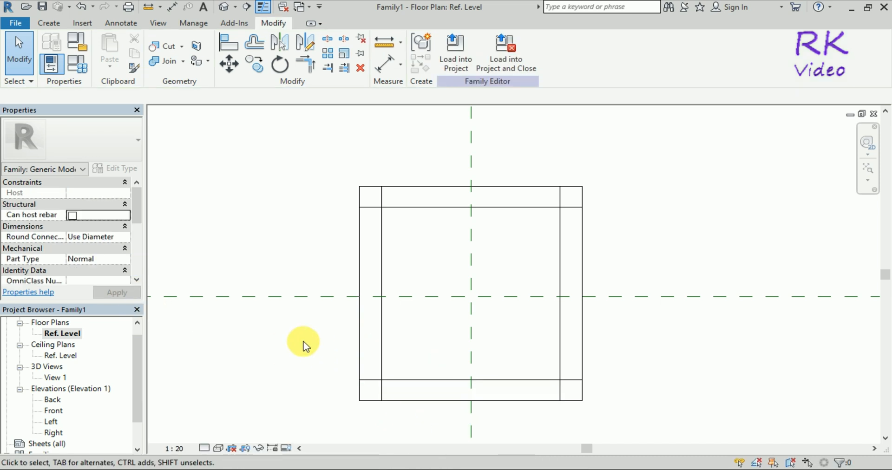